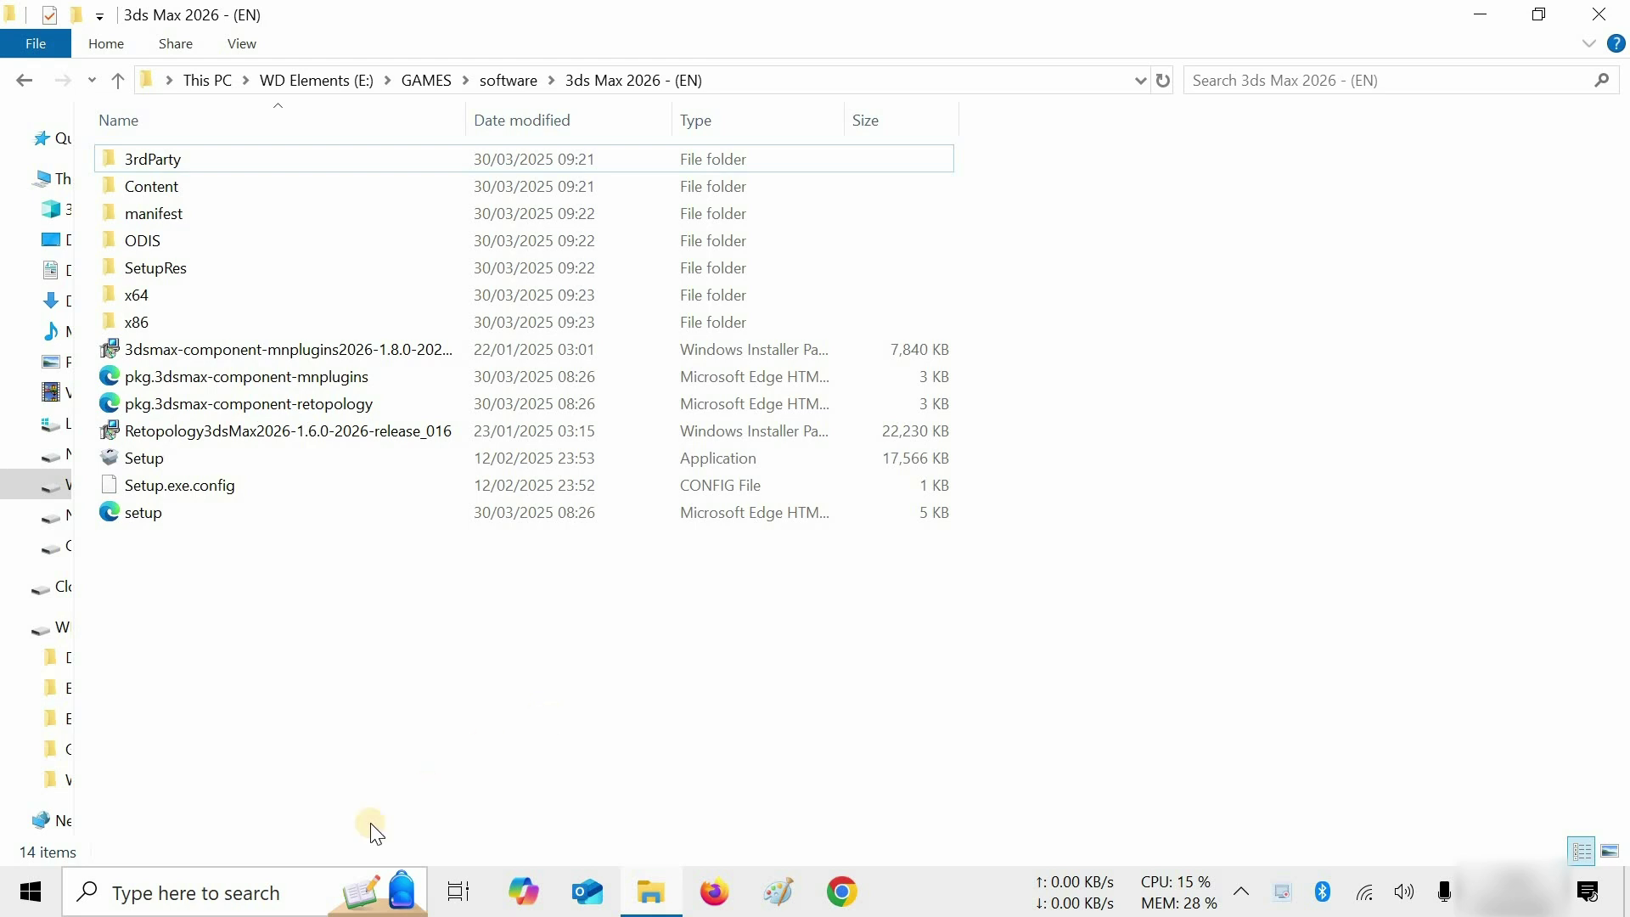
Step: Open Control Panel from taskbar search and go to Programs > Uninstall a program
click(240, 890)
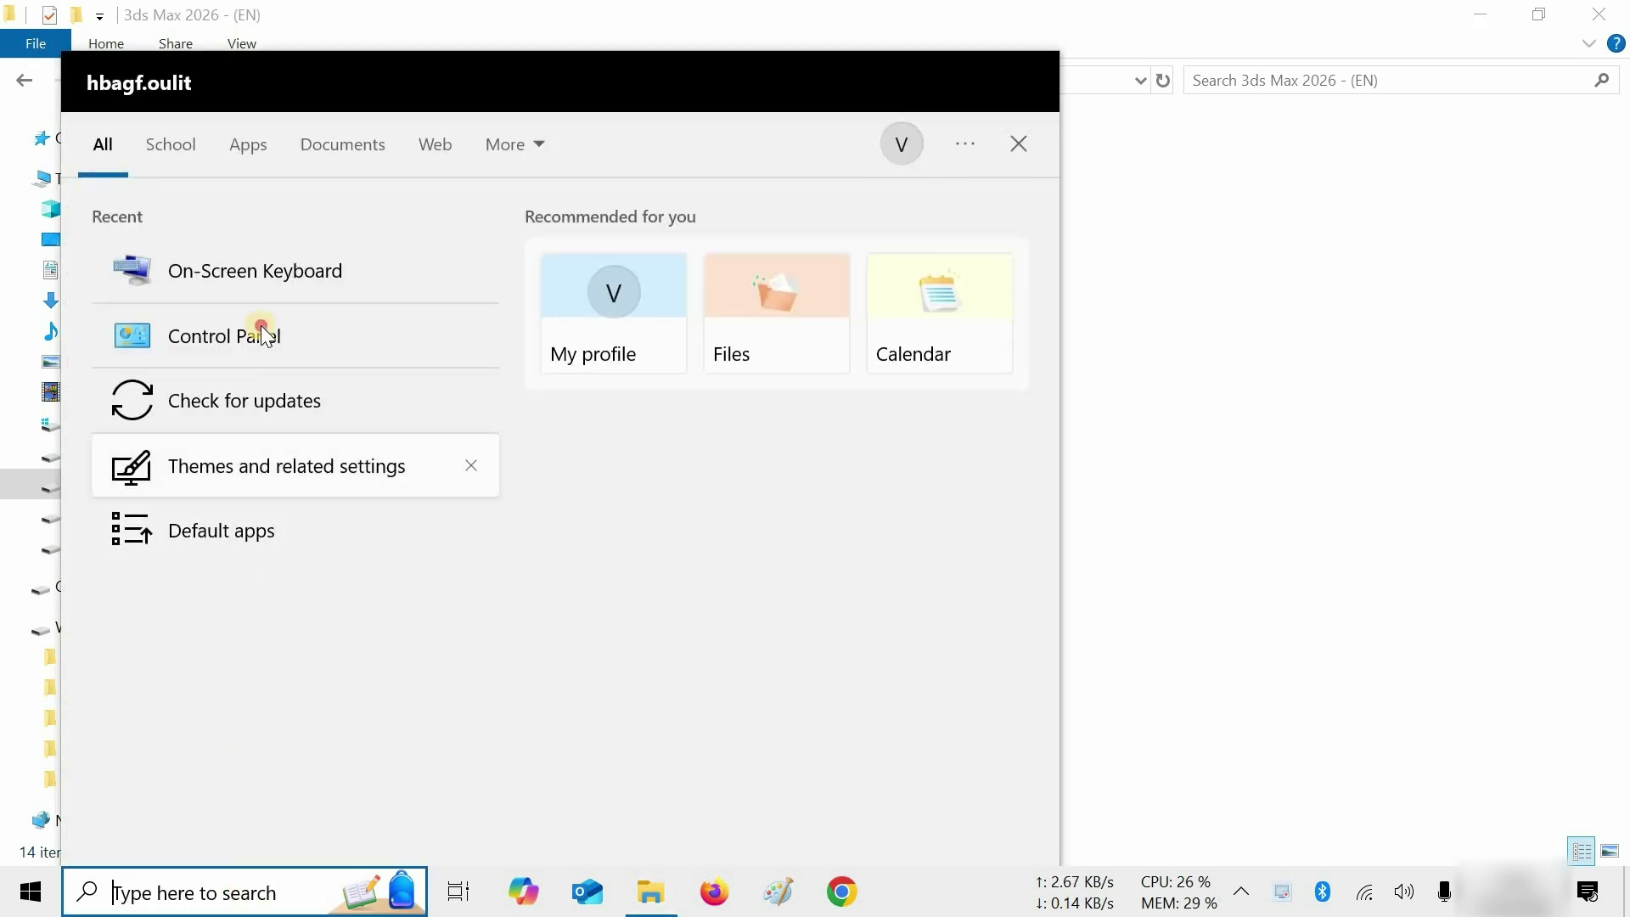
click(264, 335)
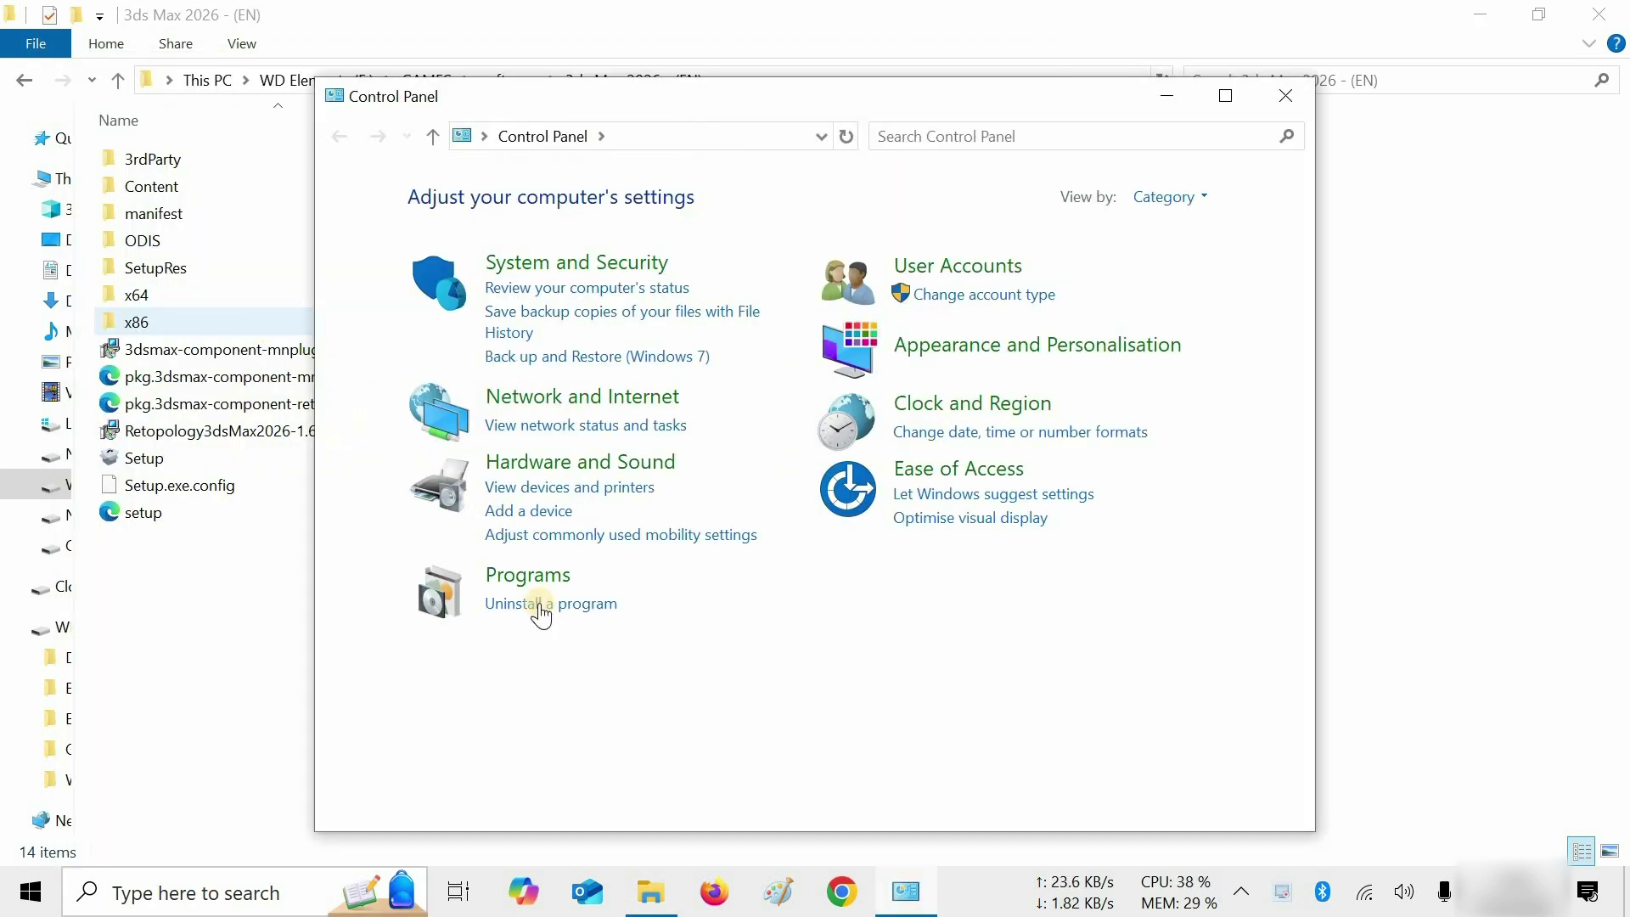
click(540, 604)
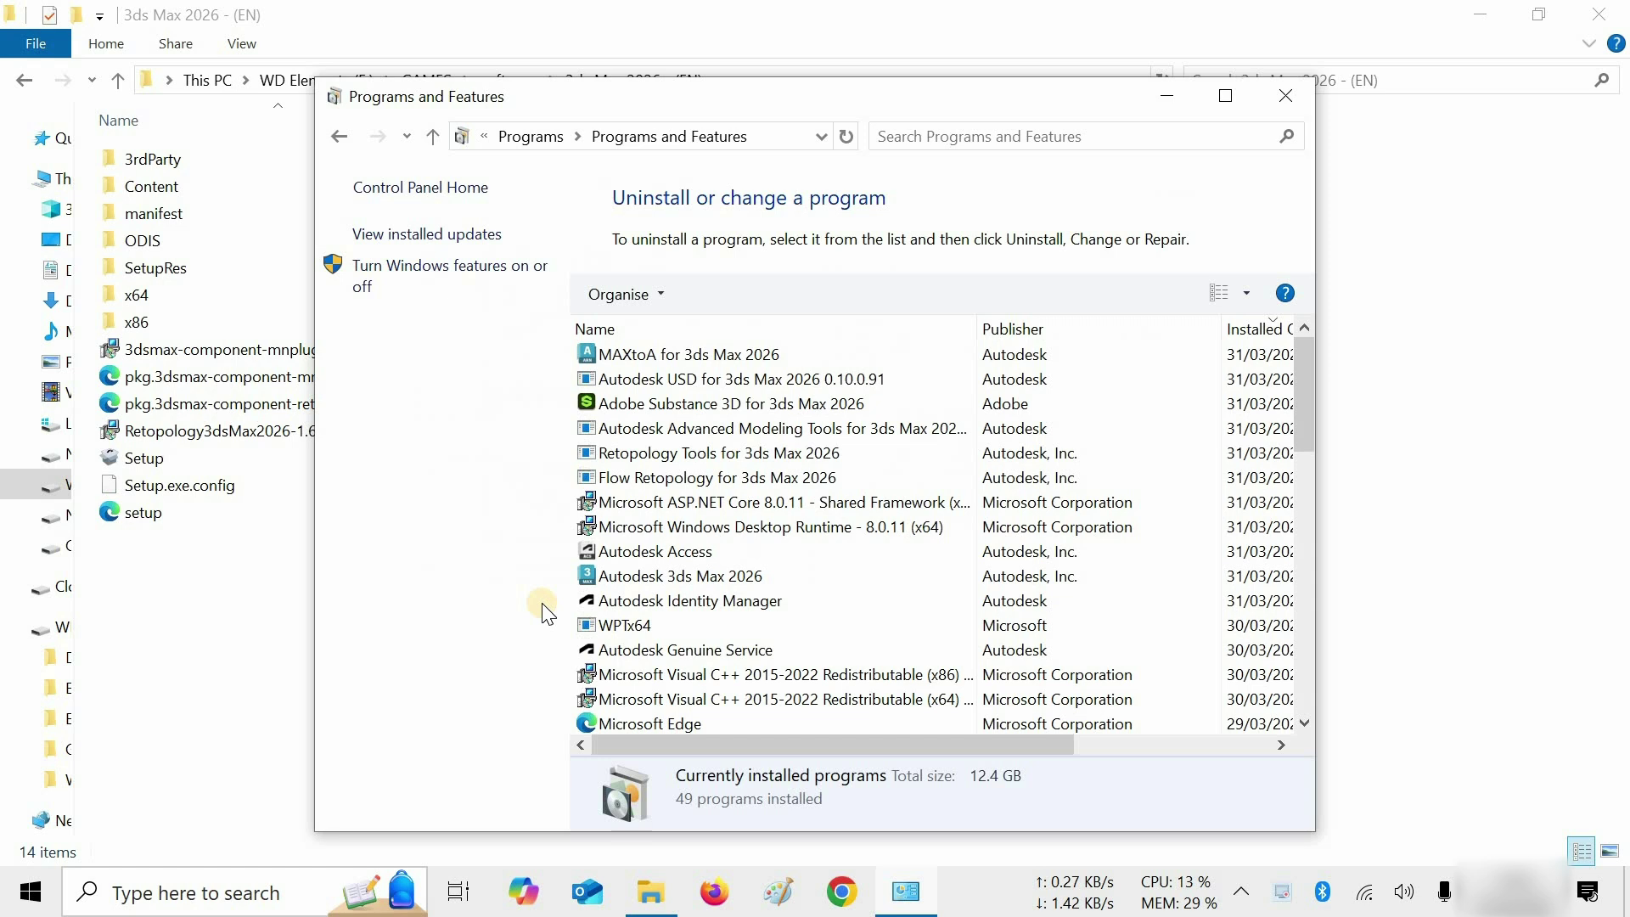
Step: Maximize Programs and Features and uninstall MAXtoA for 3ds Max 2026
click(1234, 100)
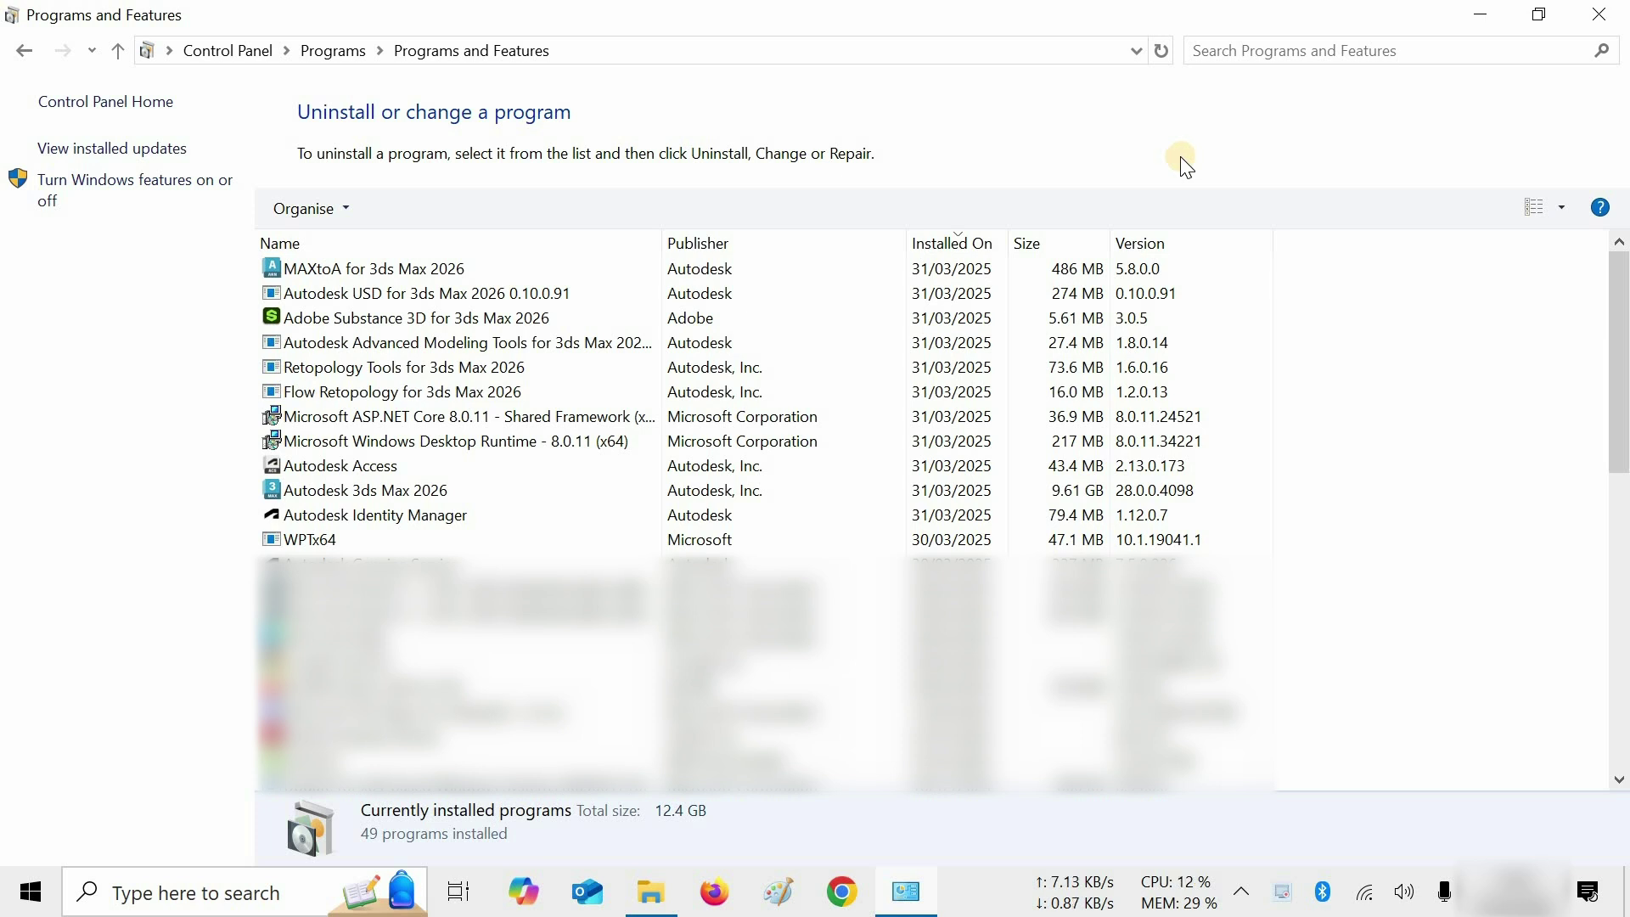
click(444, 273)
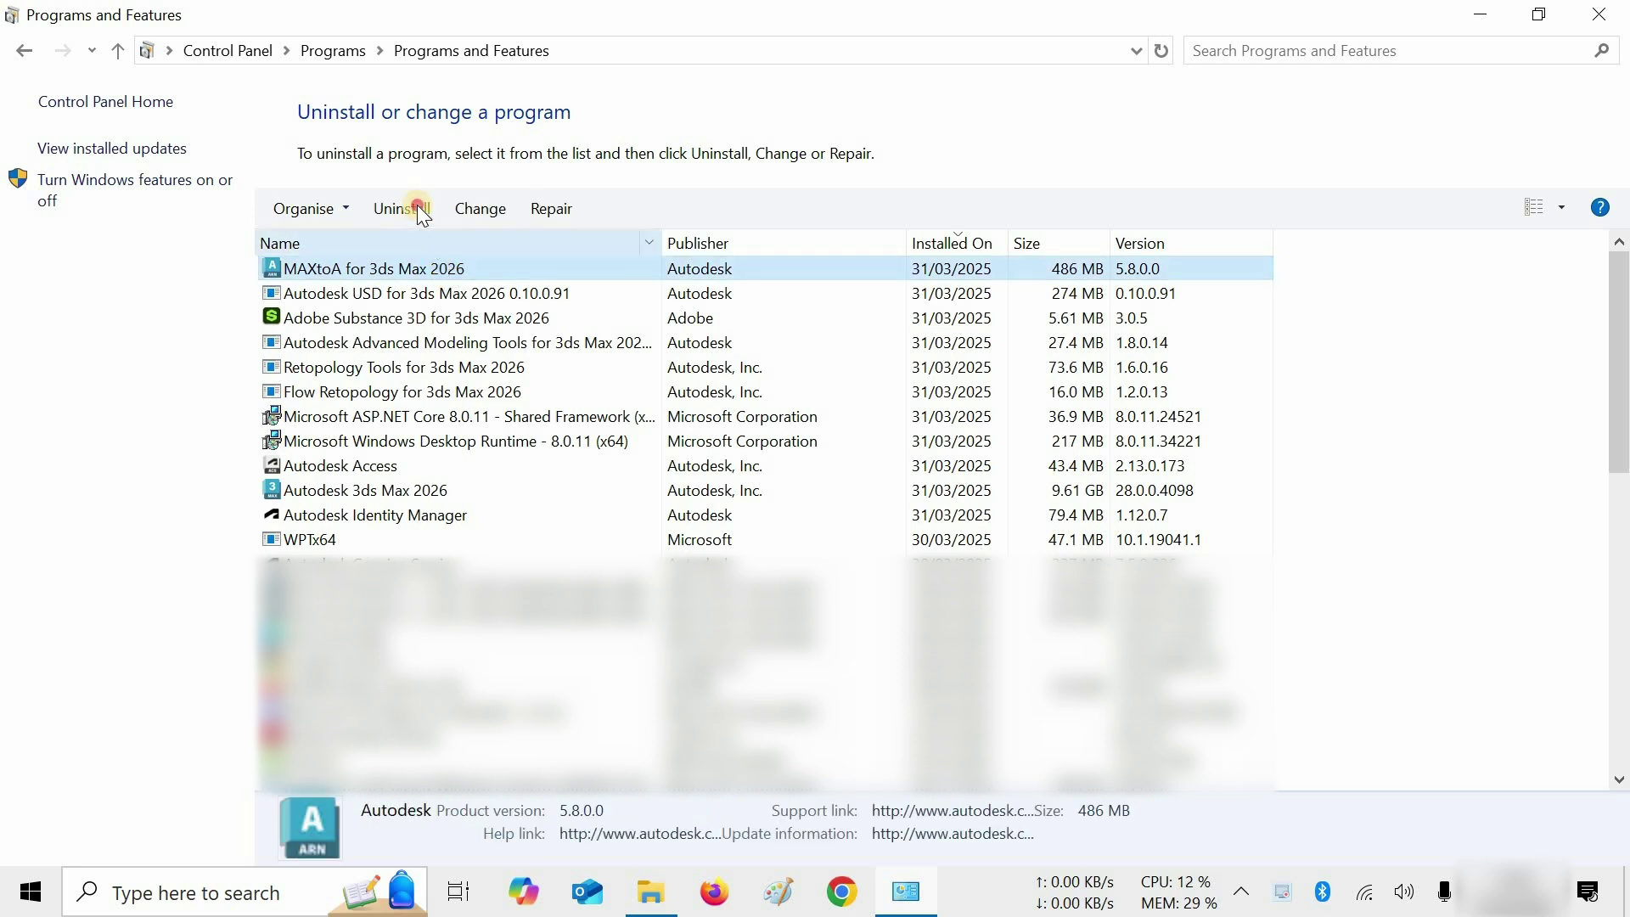
click(415, 206)
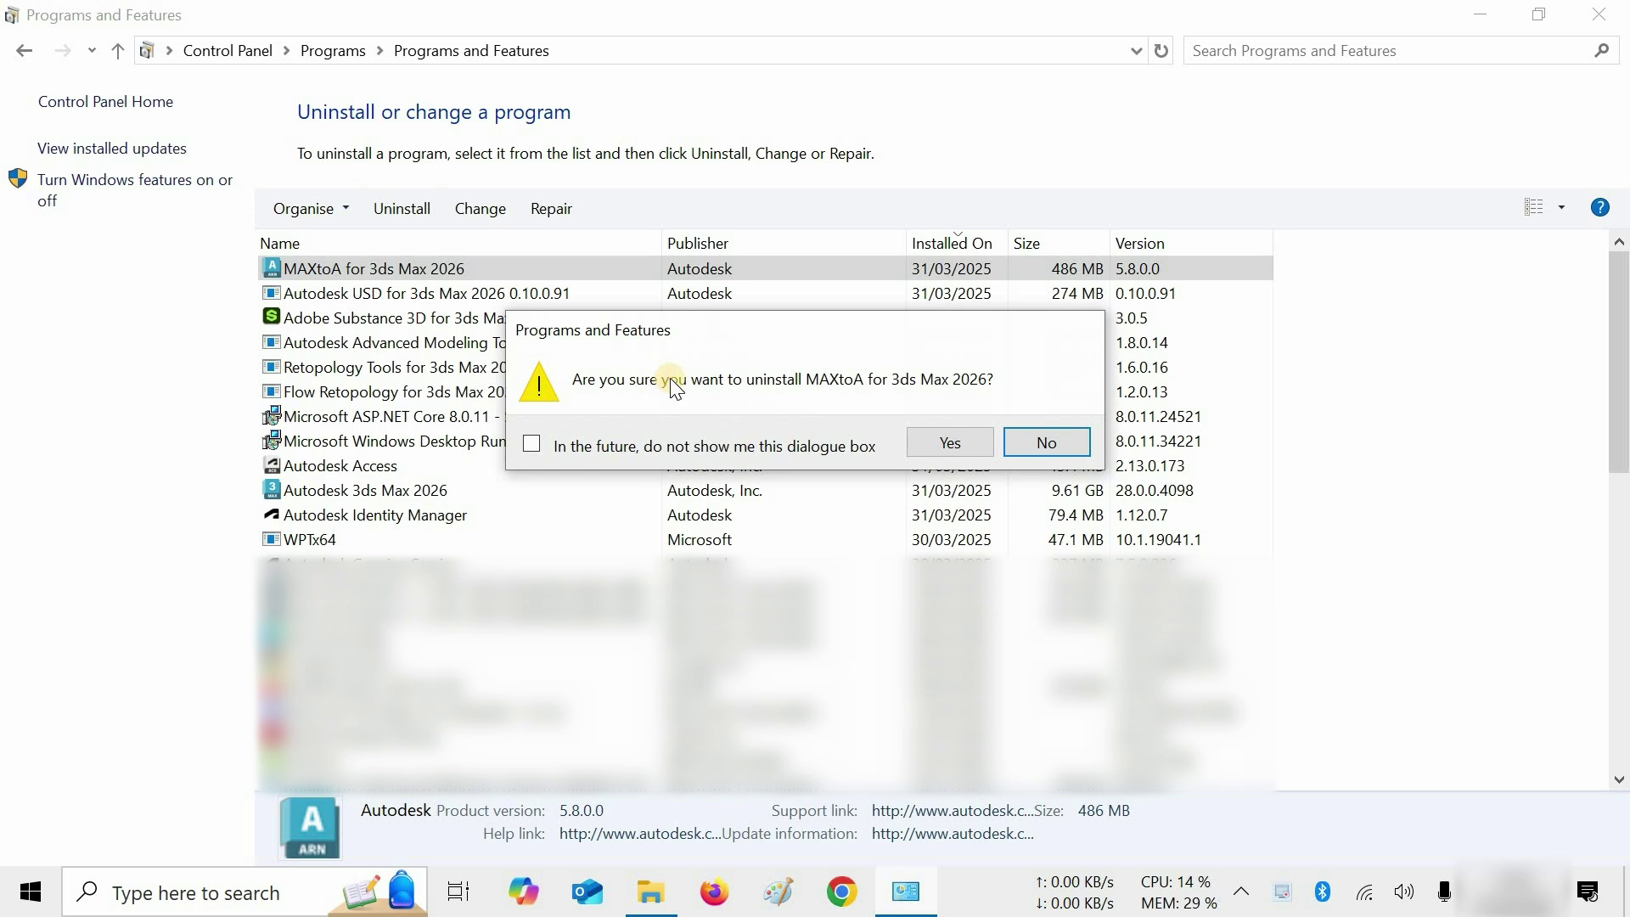
click(951, 442)
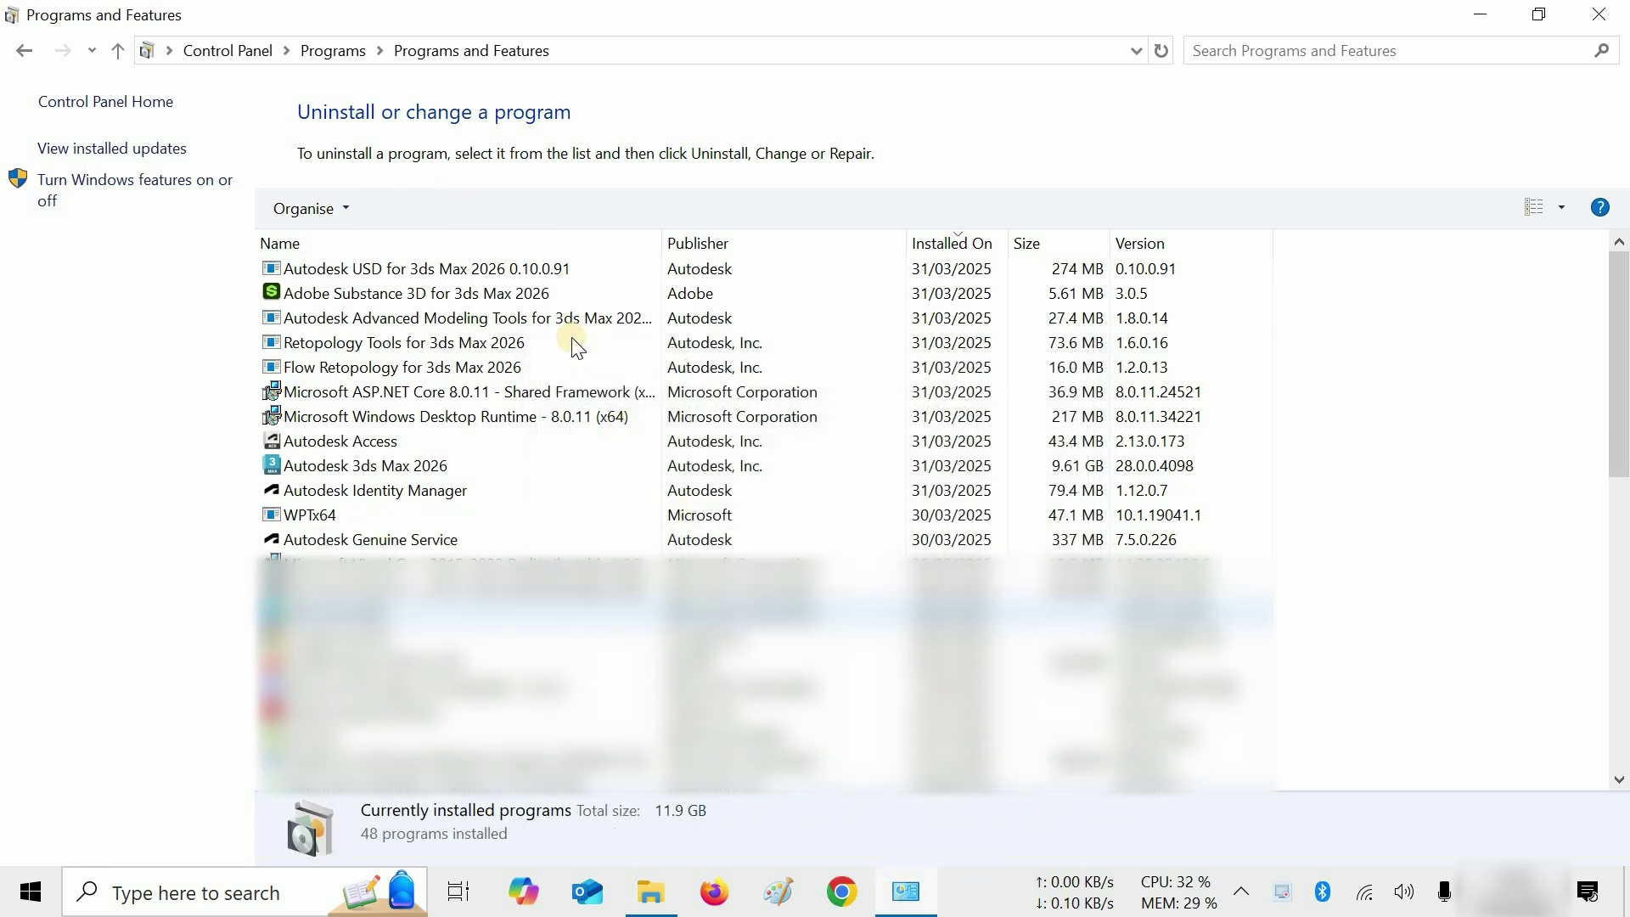
Step: Uninstall Autodesk USD for 3ds Max 2026, confirming with Yes
click(521, 268)
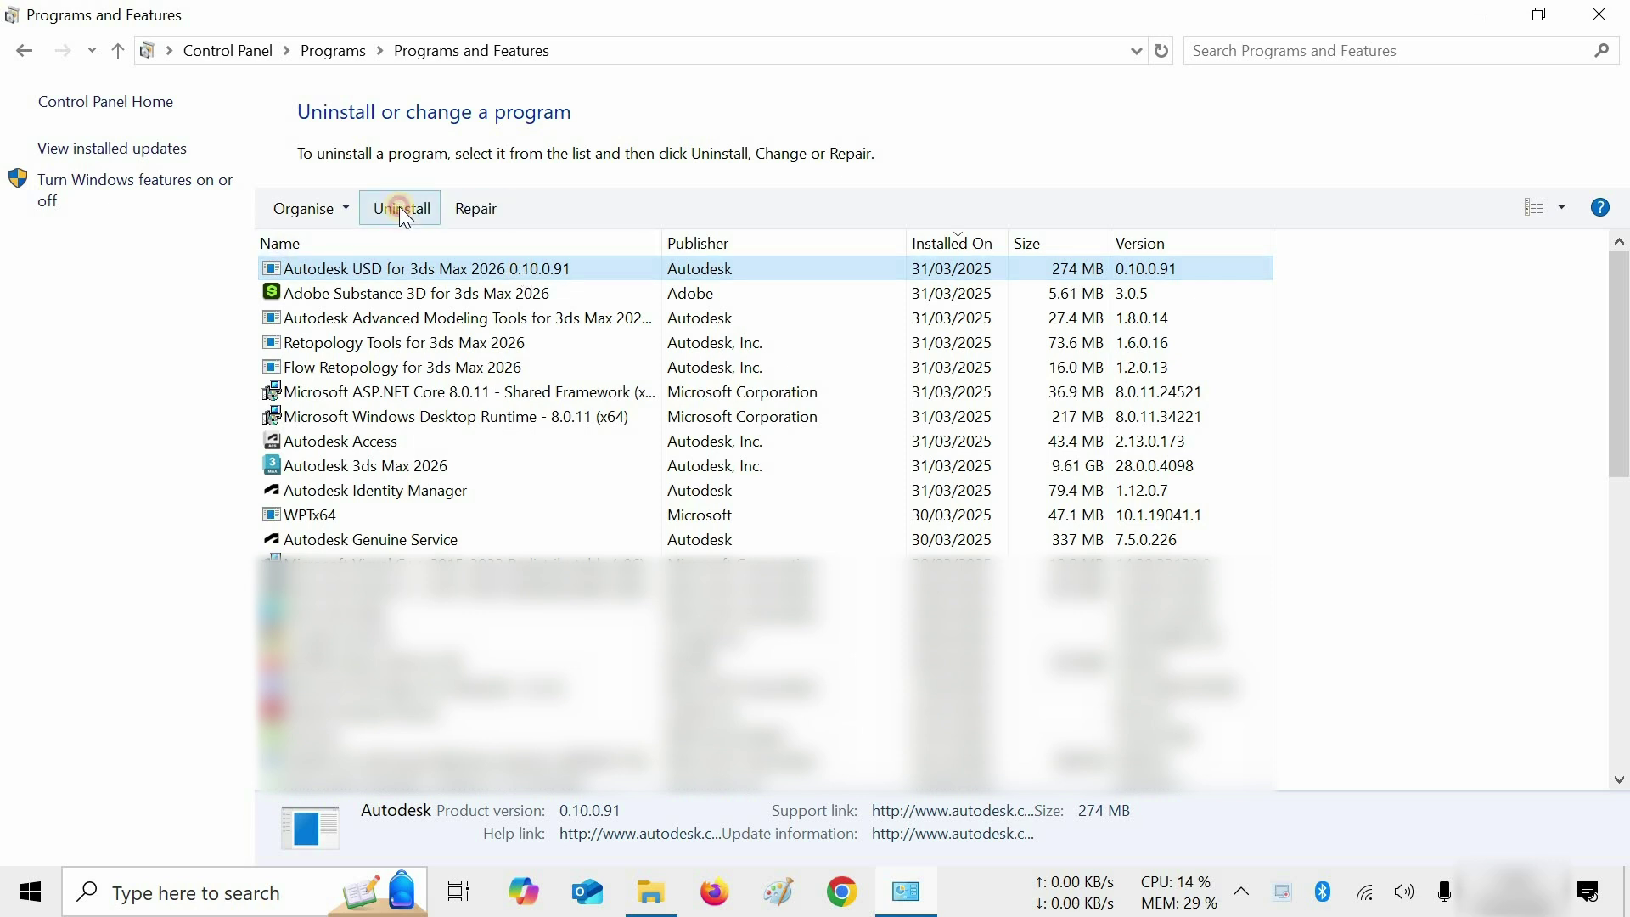
click(401, 208)
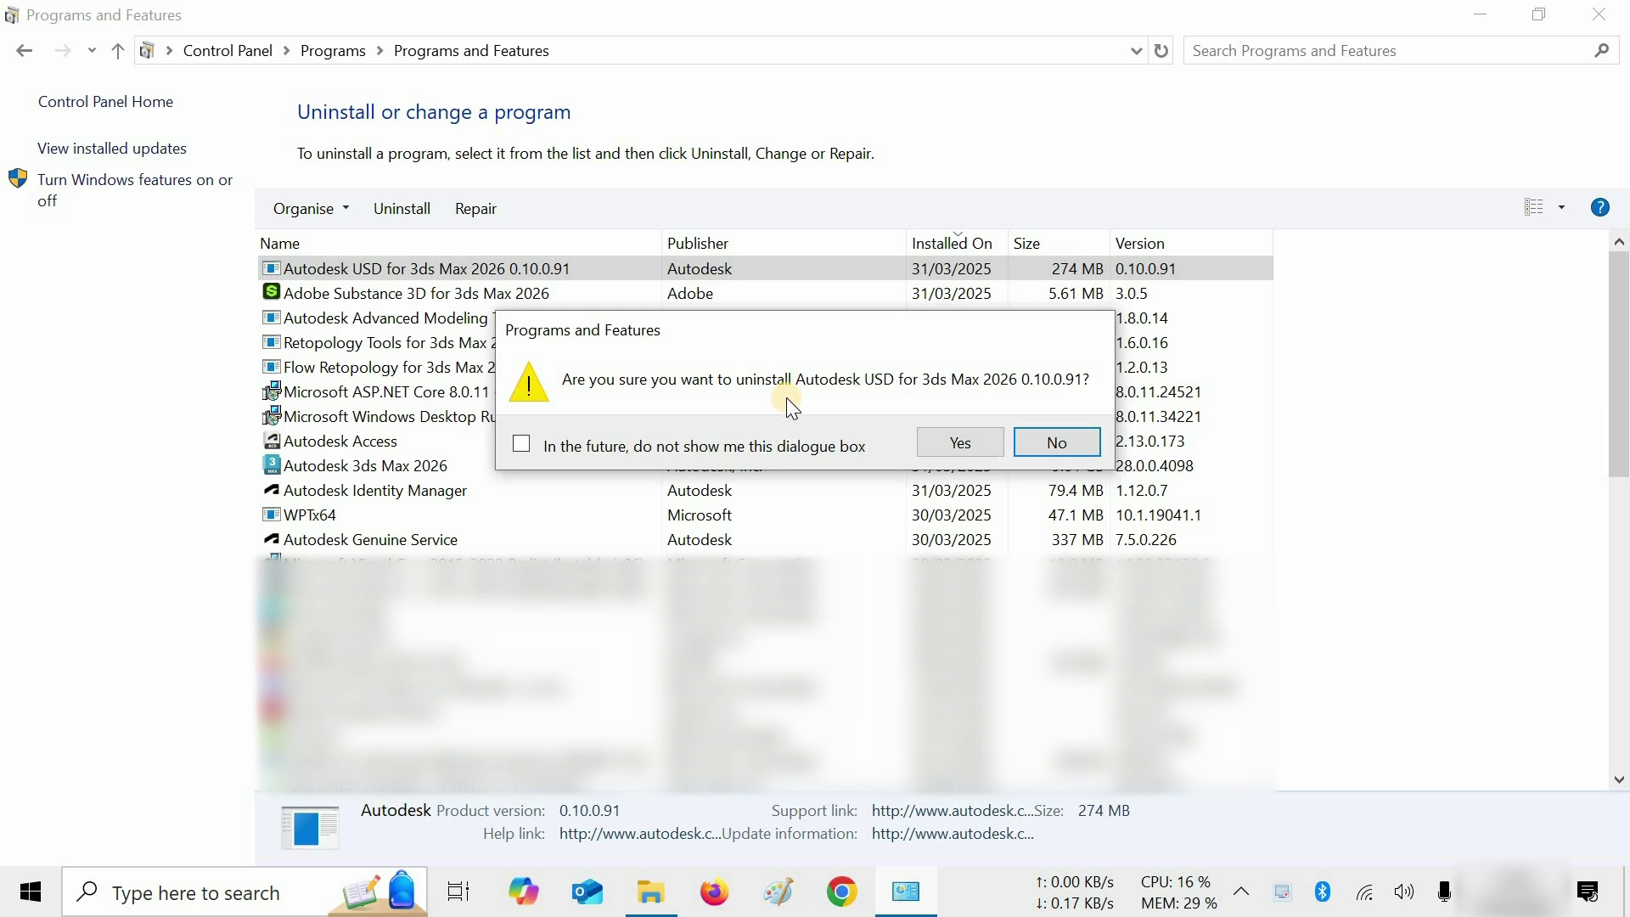
click(950, 445)
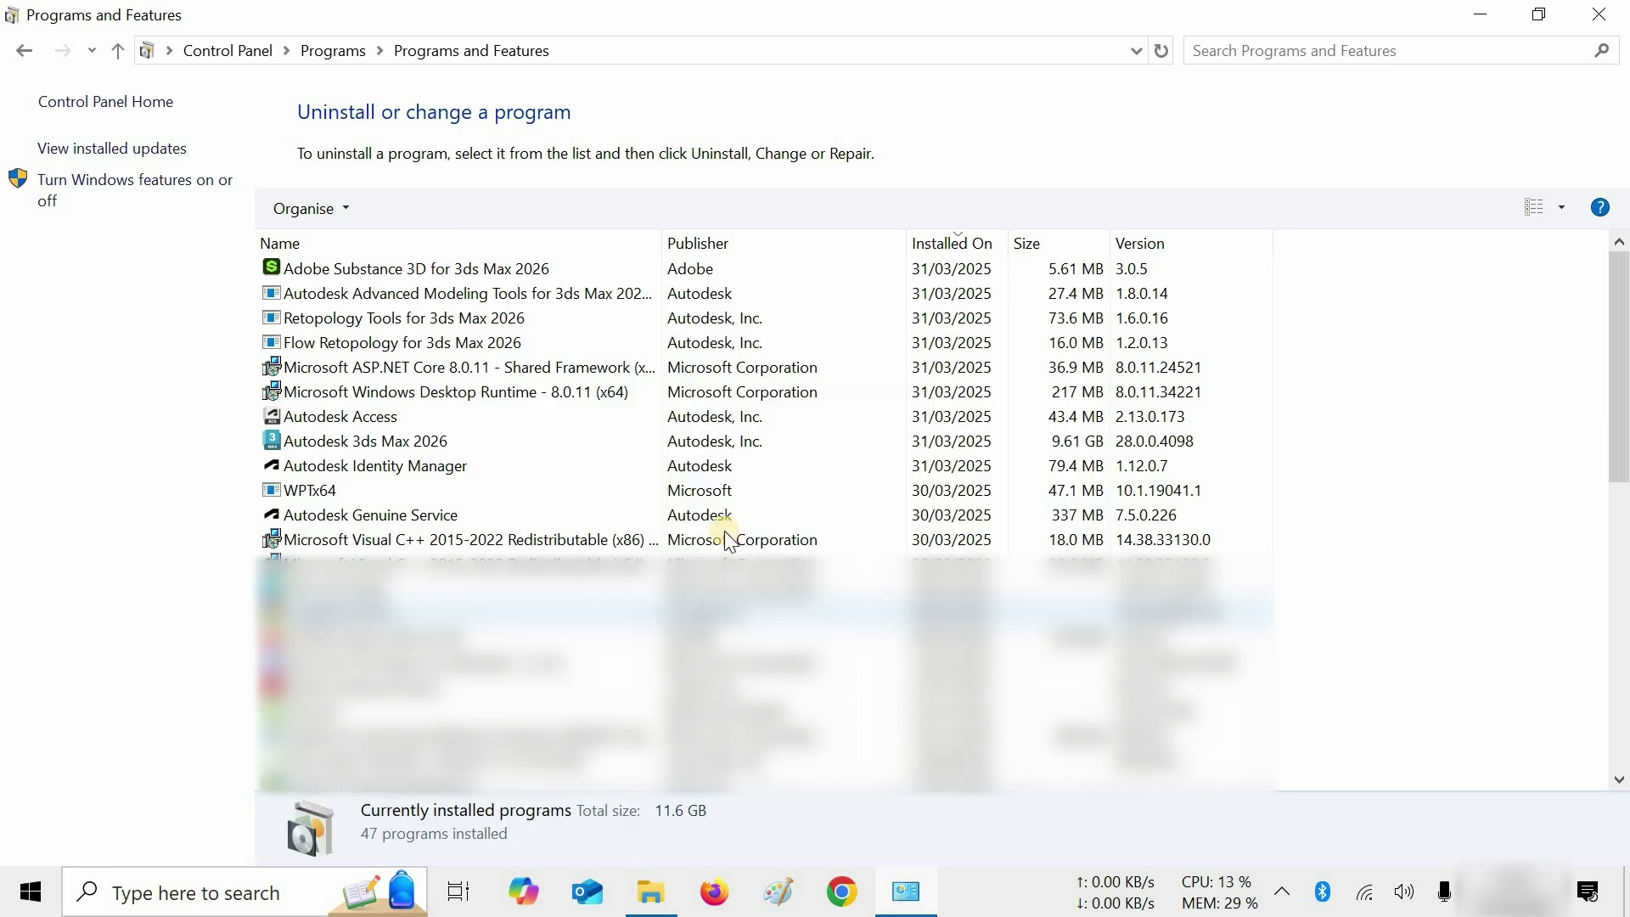
Step: Uninstall Adobe Substance 3D for 3ds Max 2026, confirming with Yes
click(472, 273)
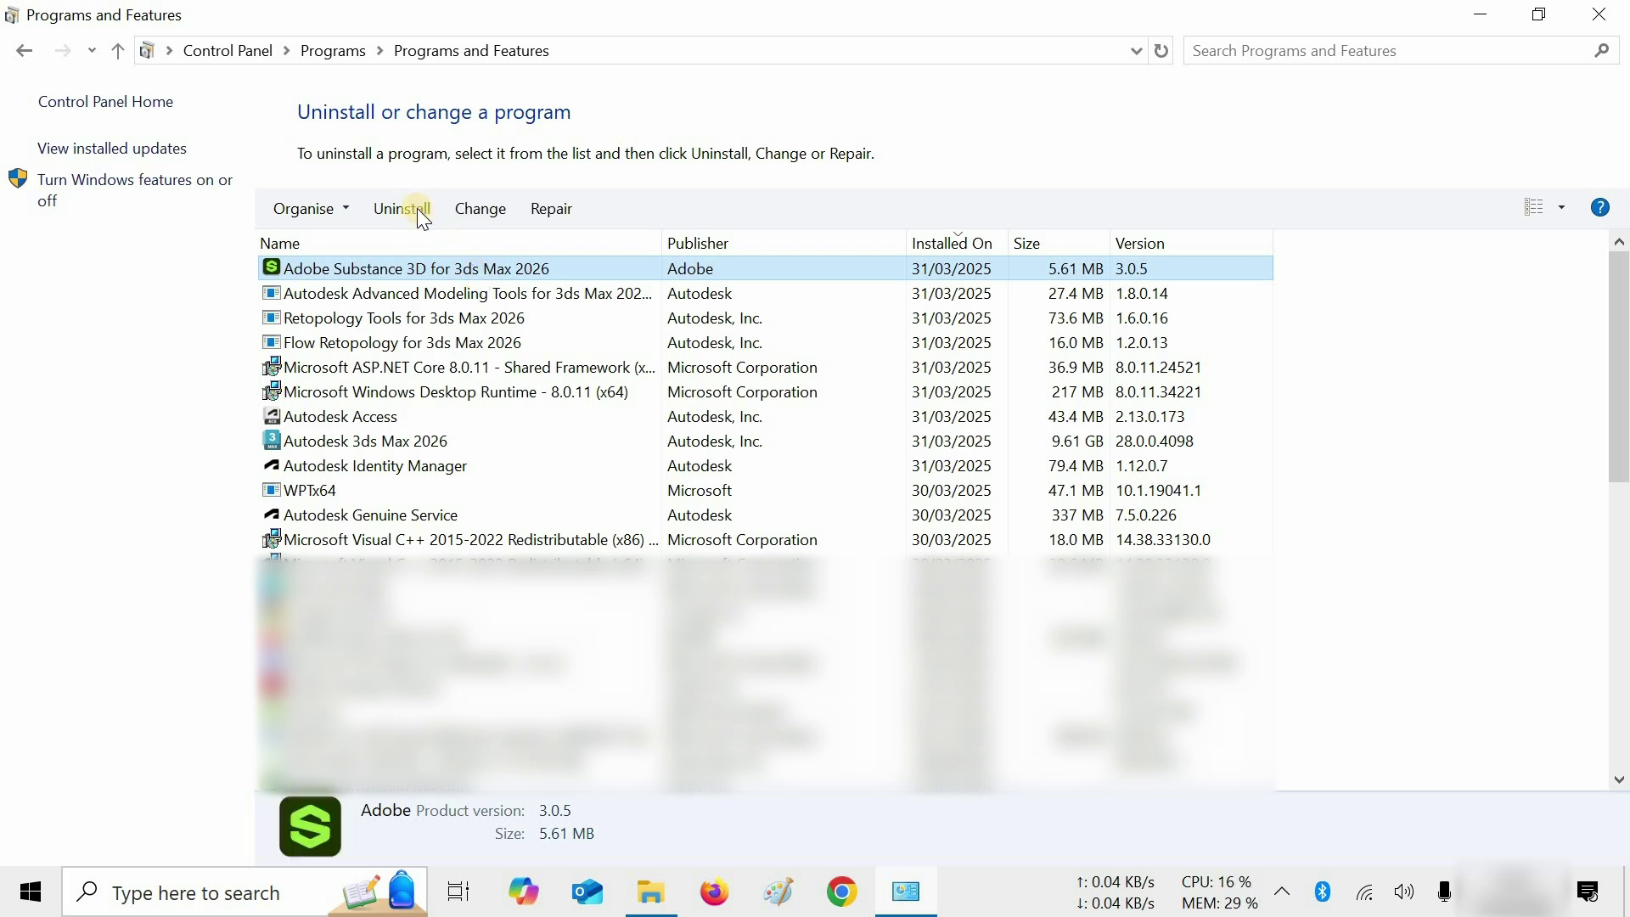
click(401, 208)
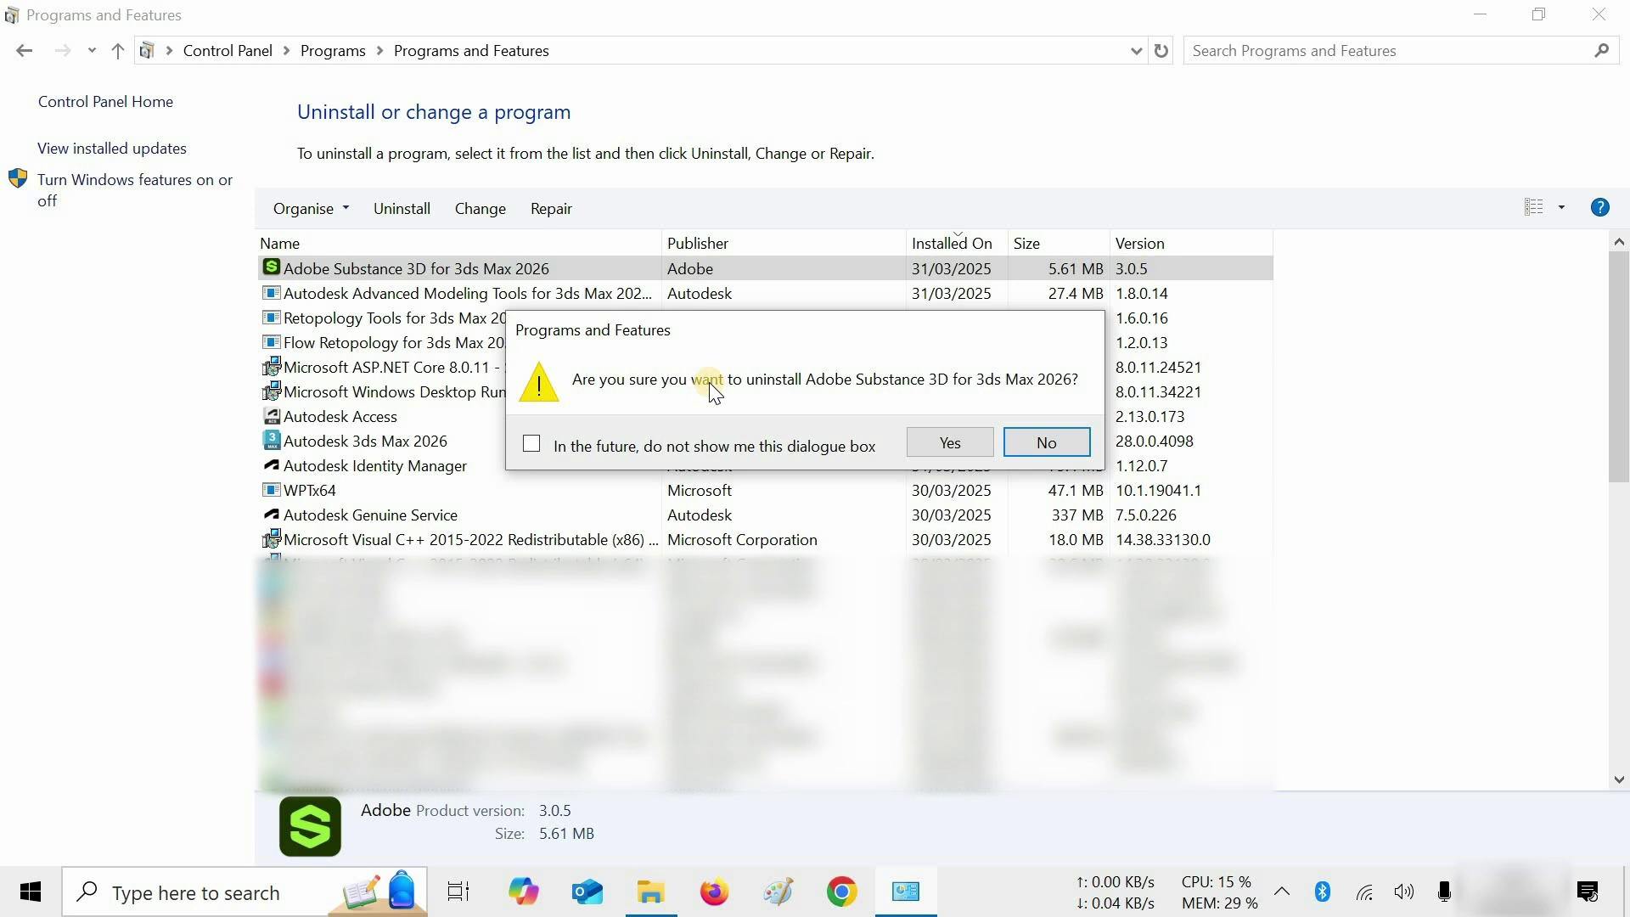
click(949, 443)
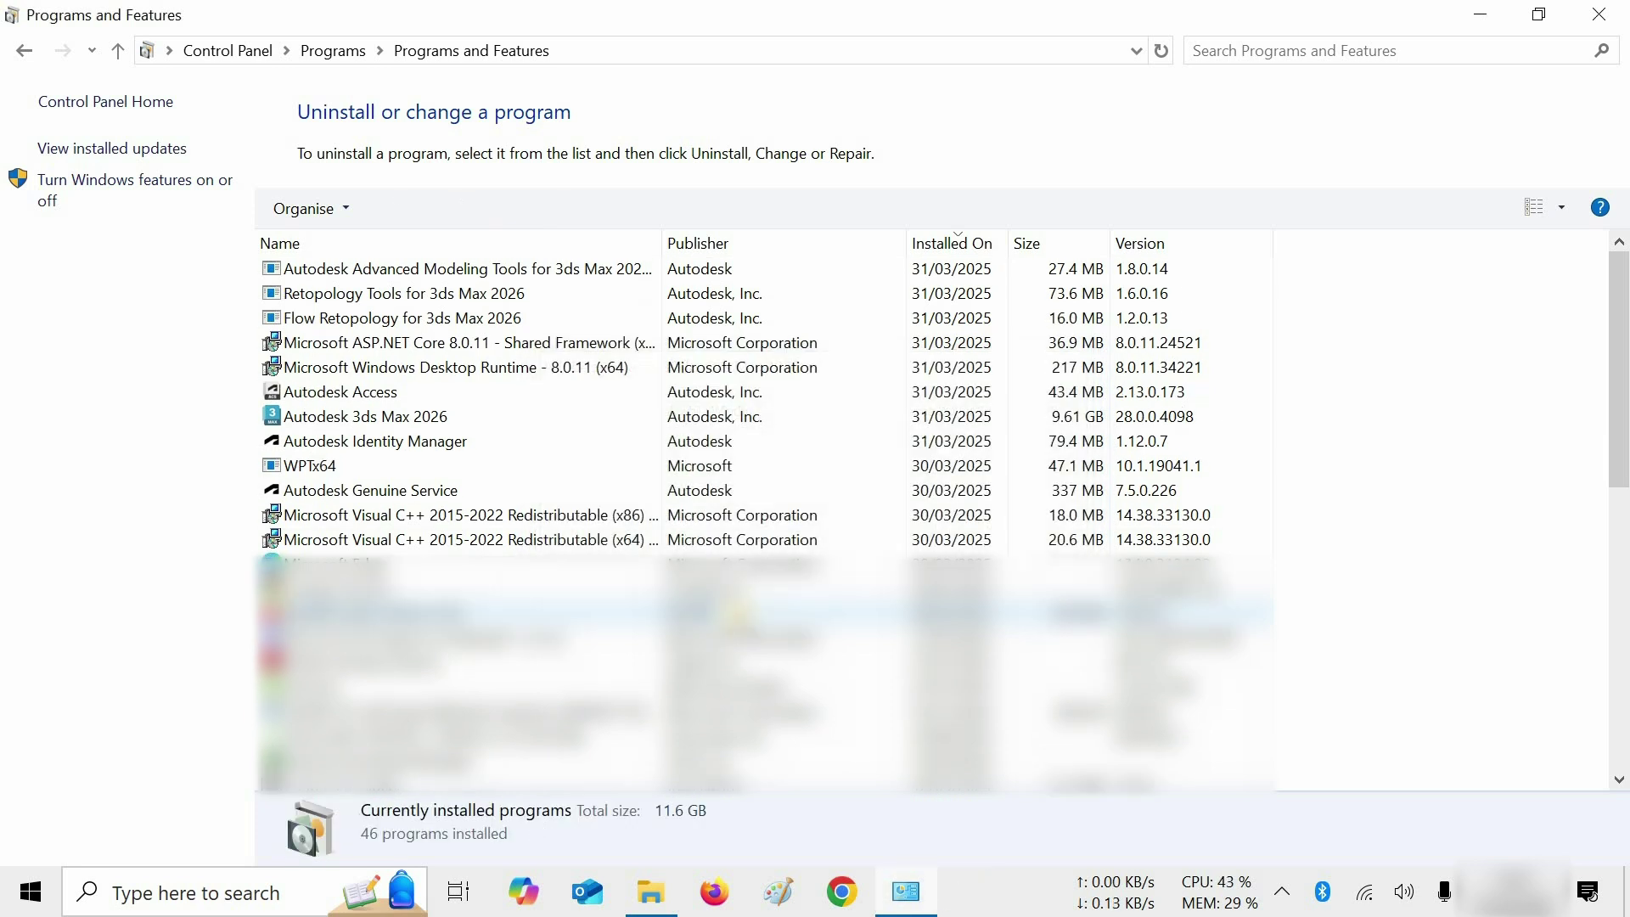
Step: Uninstall Autodesk Advanced Modeling Tools for 3ds Max 2026, confirming with Yes
click(464, 266)
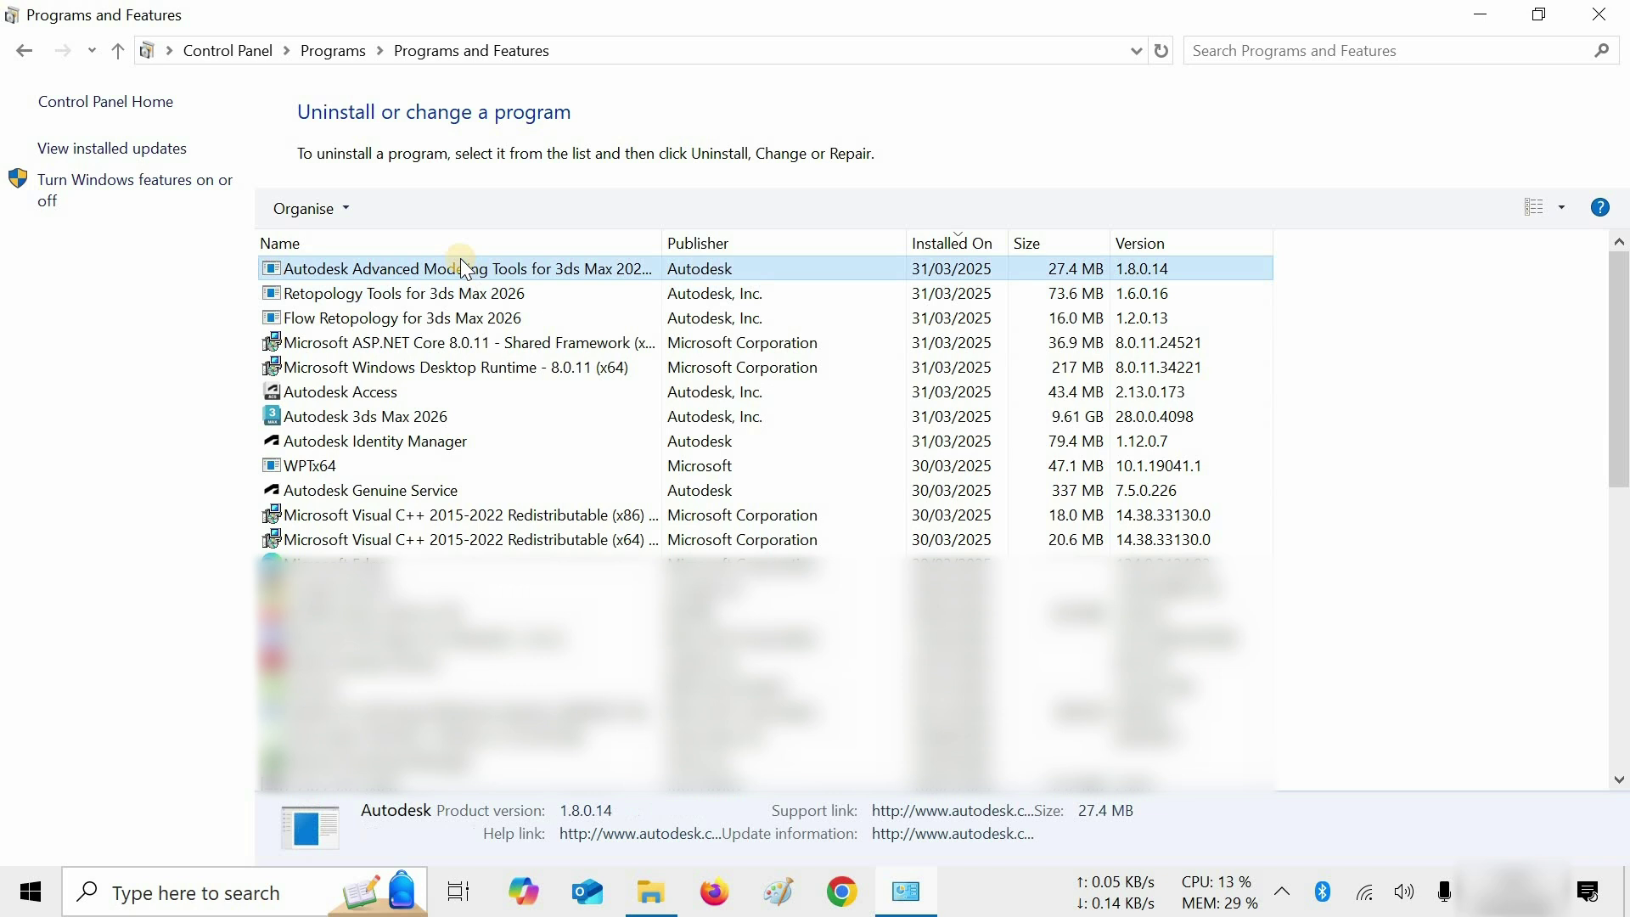
click(414, 207)
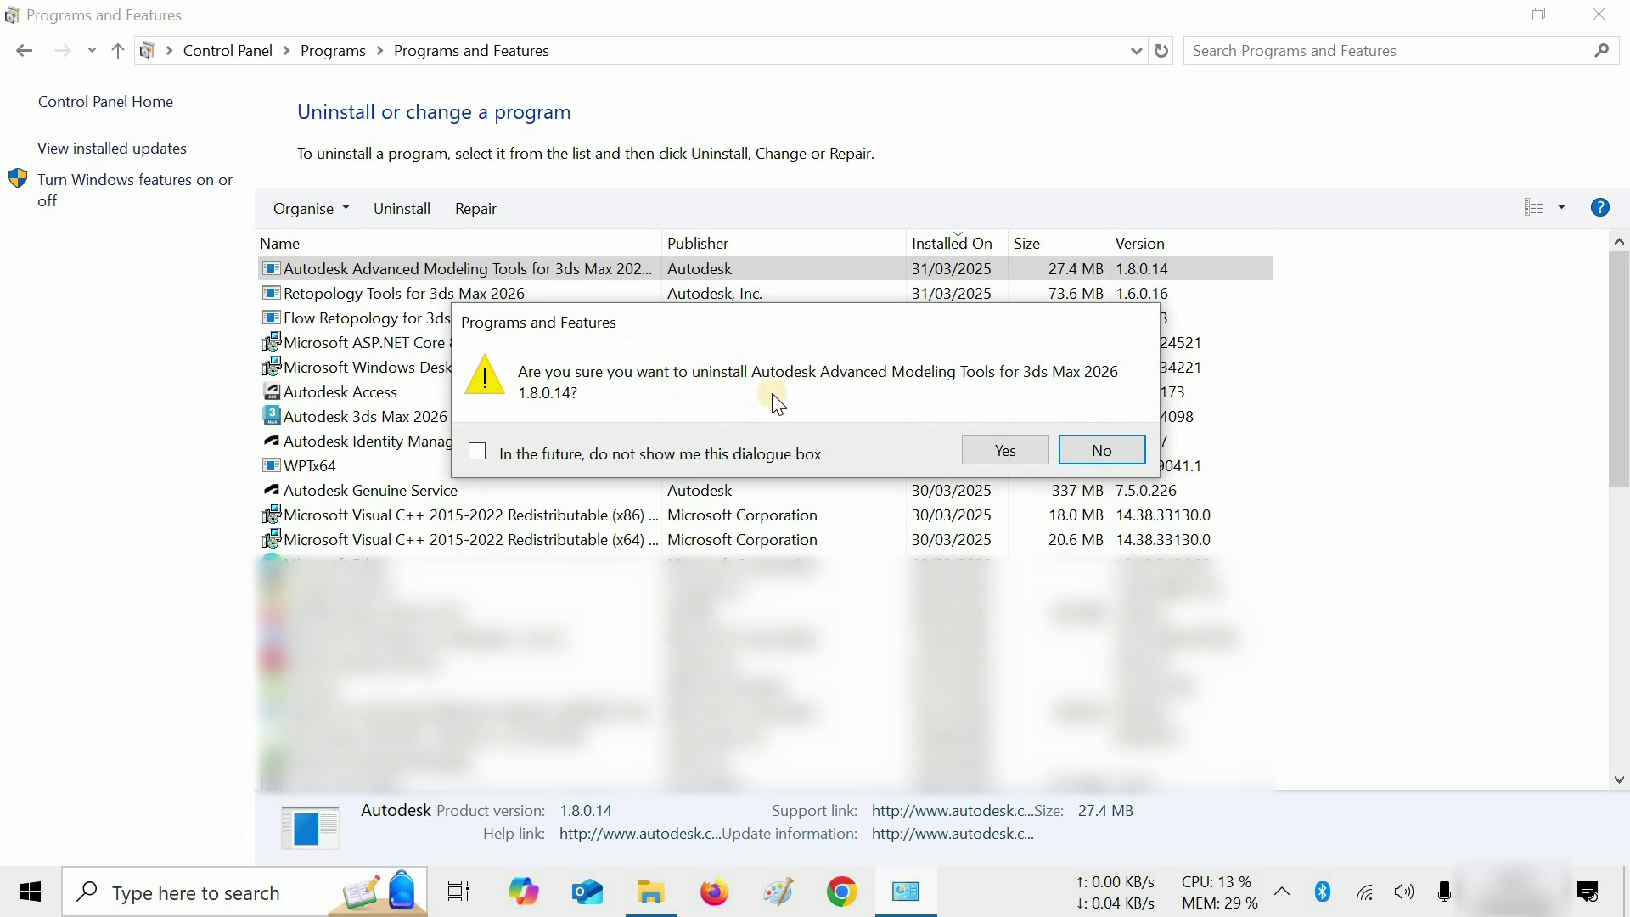
click(995, 457)
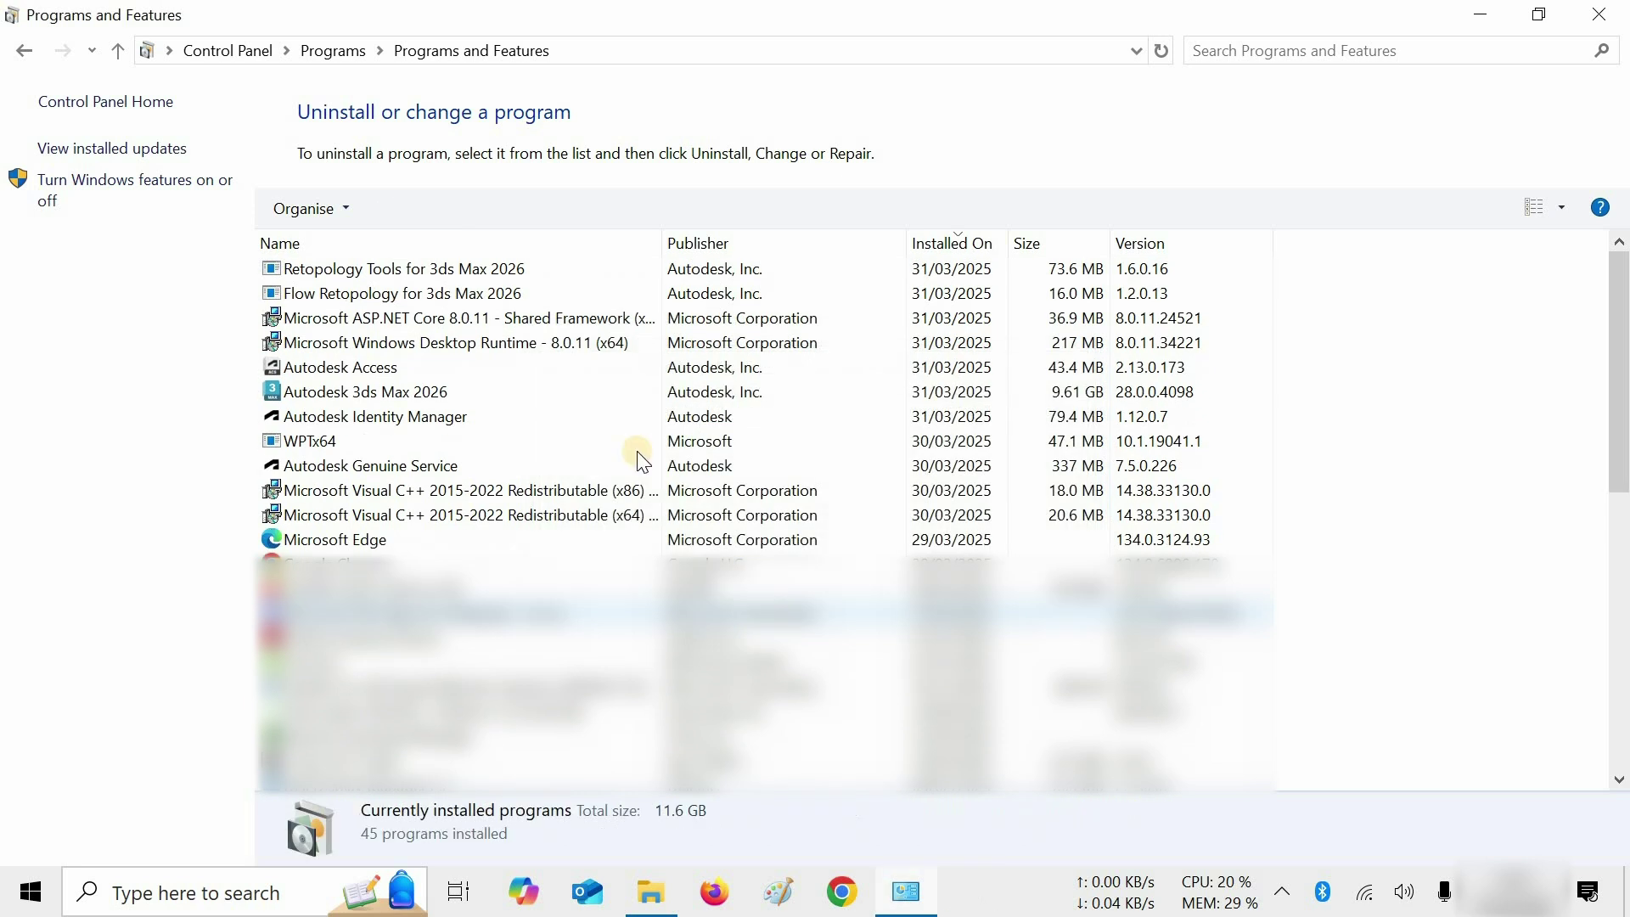
Step: Uninstall Retopology Tools for 3ds Max 2026, confirming with Yes
click(503, 275)
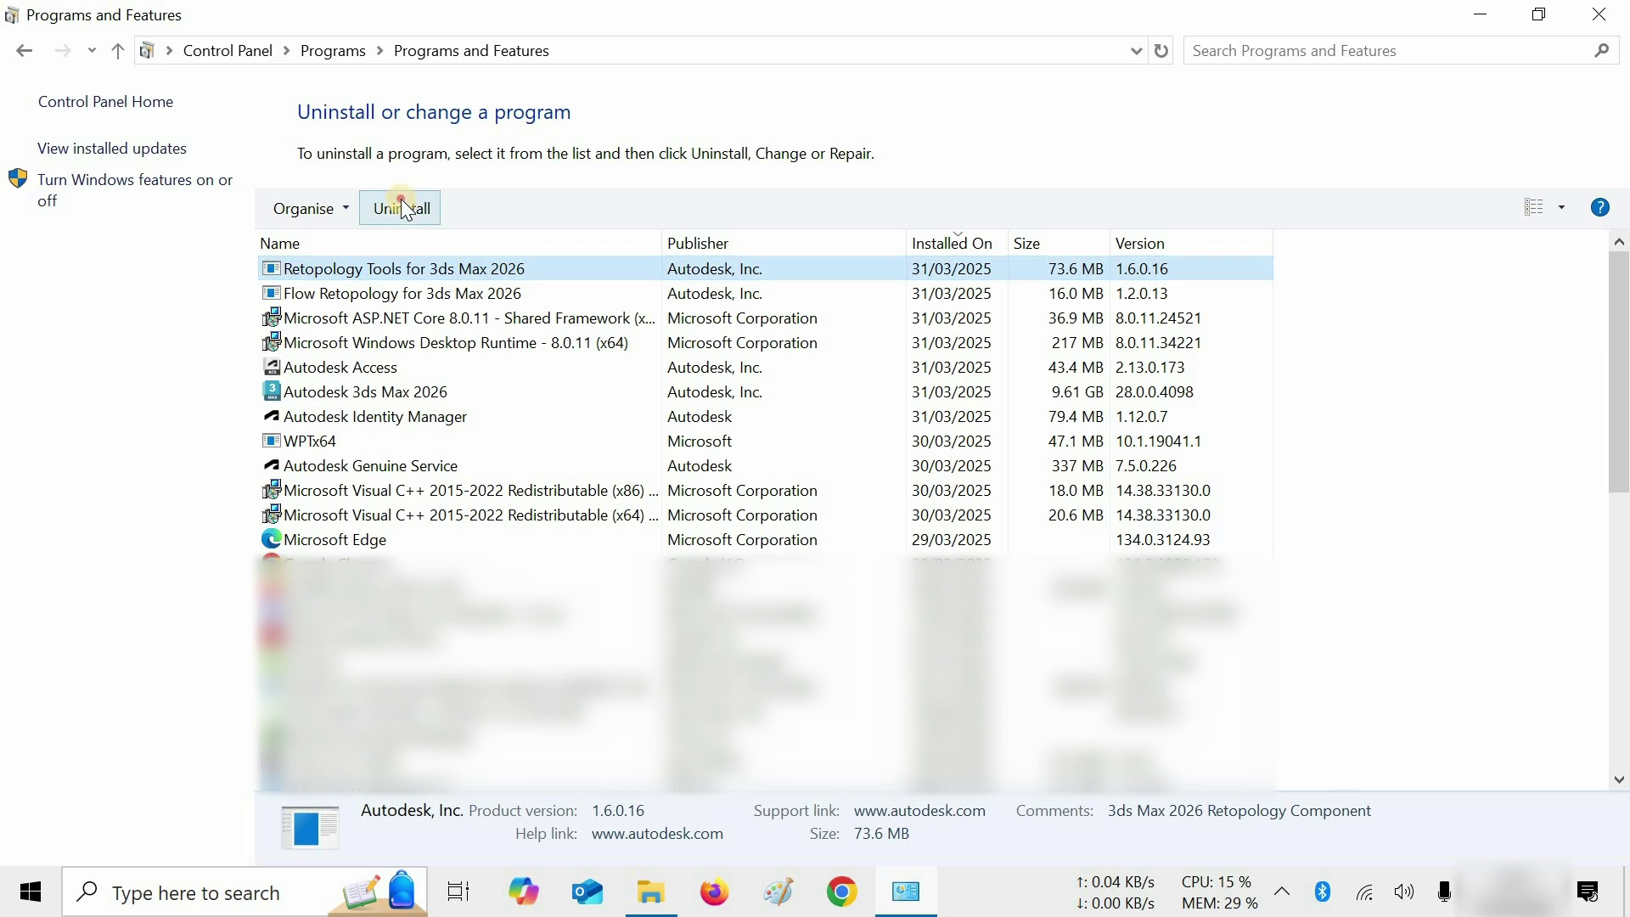
click(400, 208)
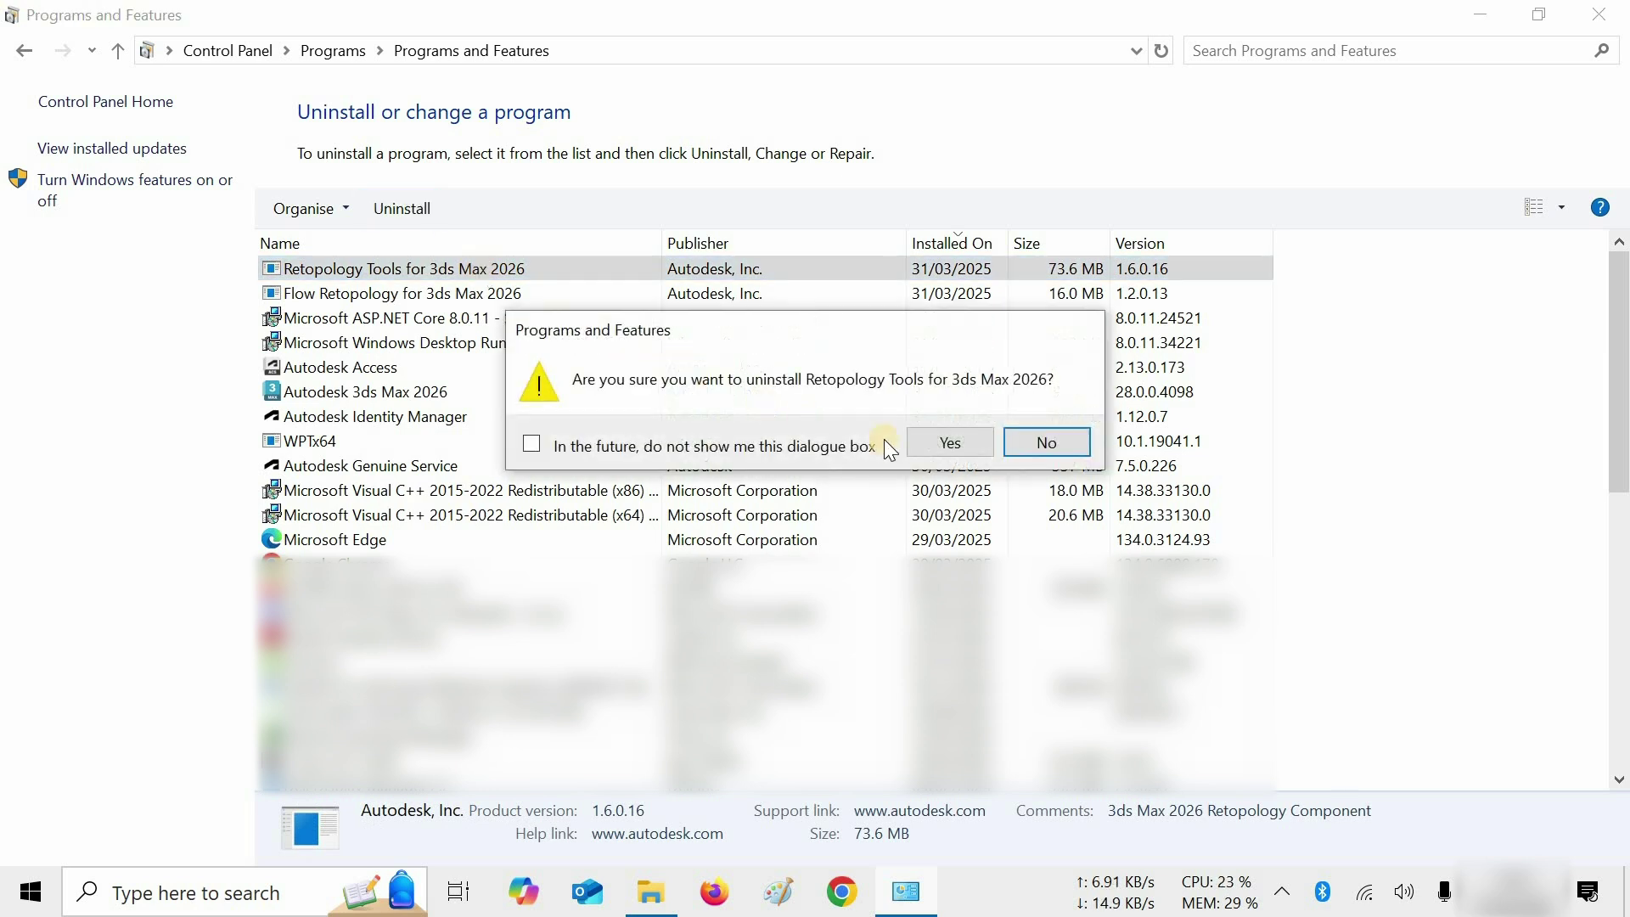
click(933, 439)
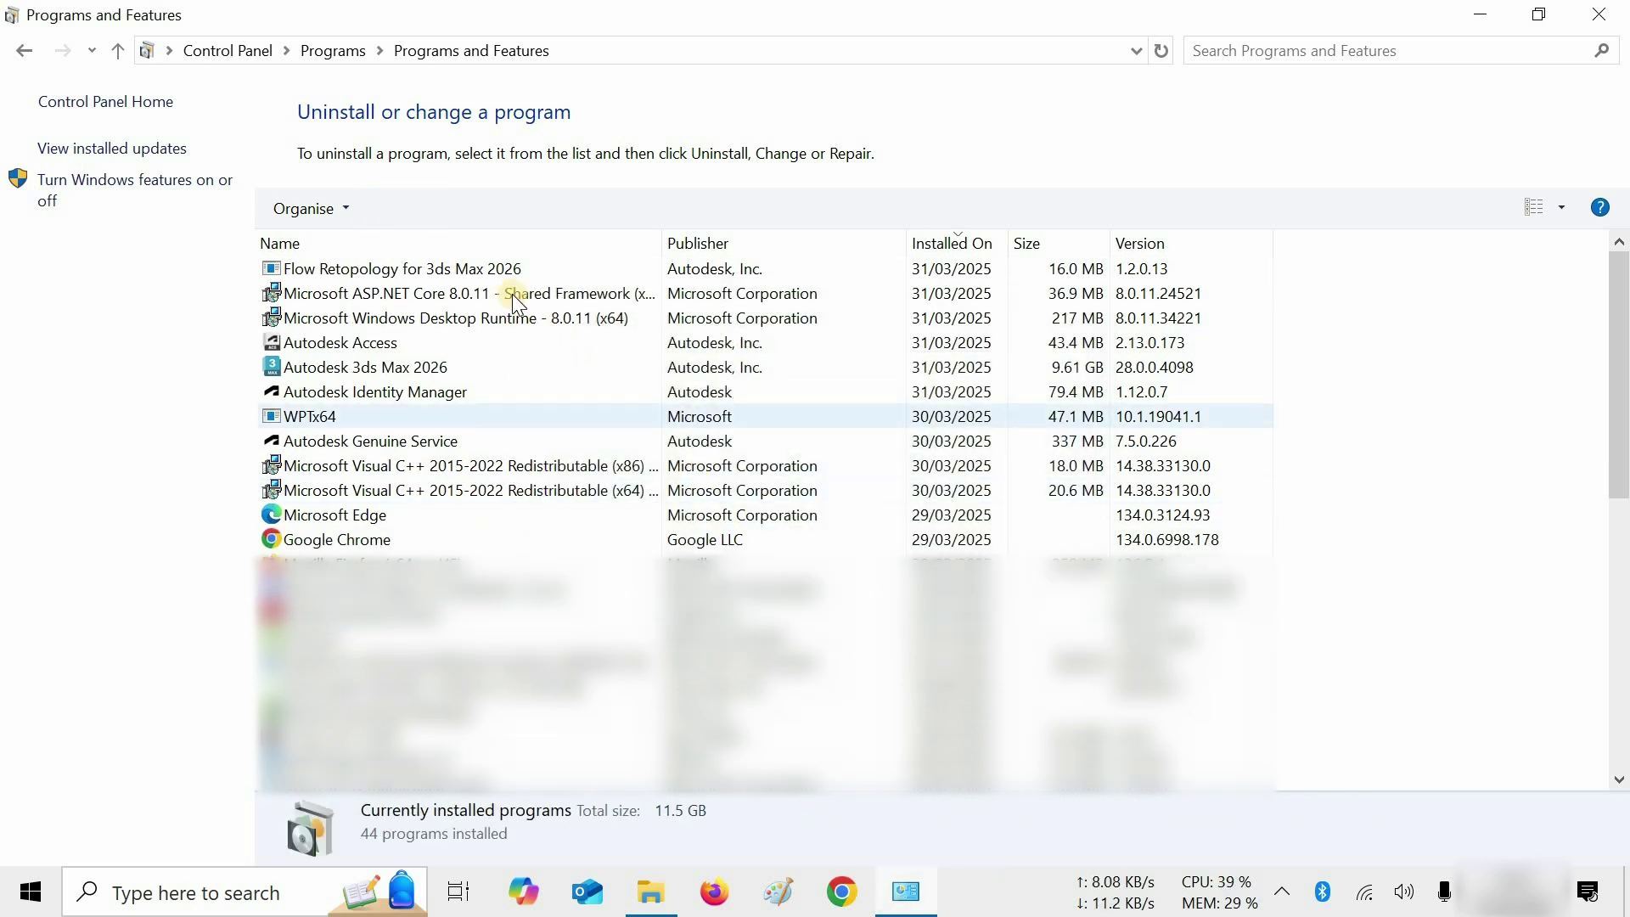
Step: Uninstall Flow Retopology for 3ds Max 2026, confirming with Yes
click(480, 271)
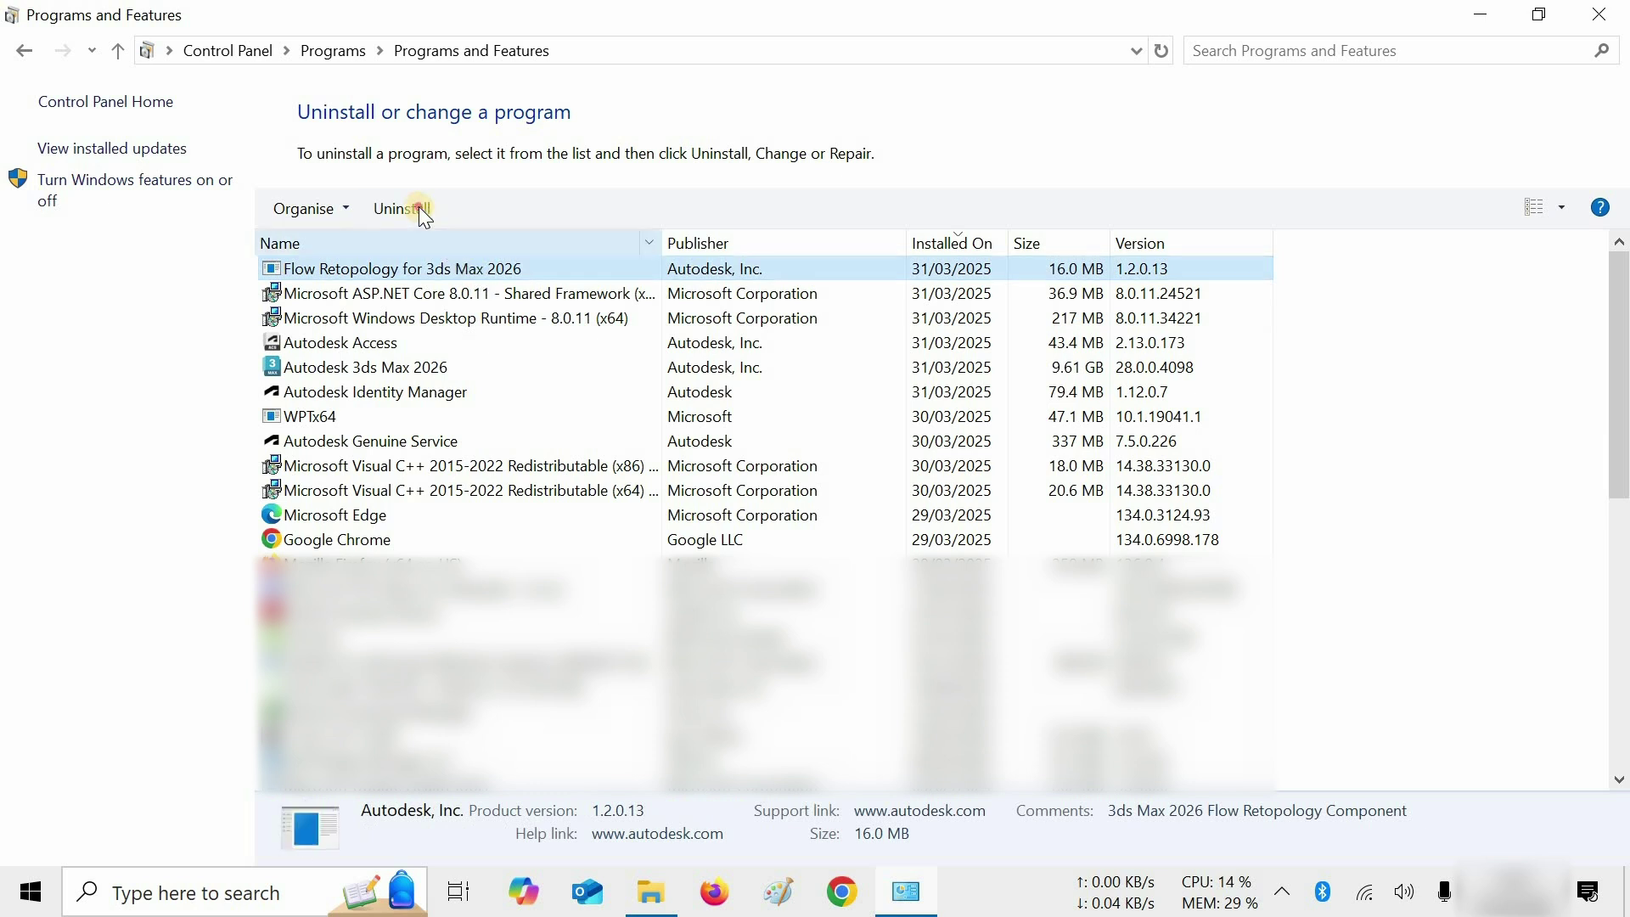
click(422, 207)
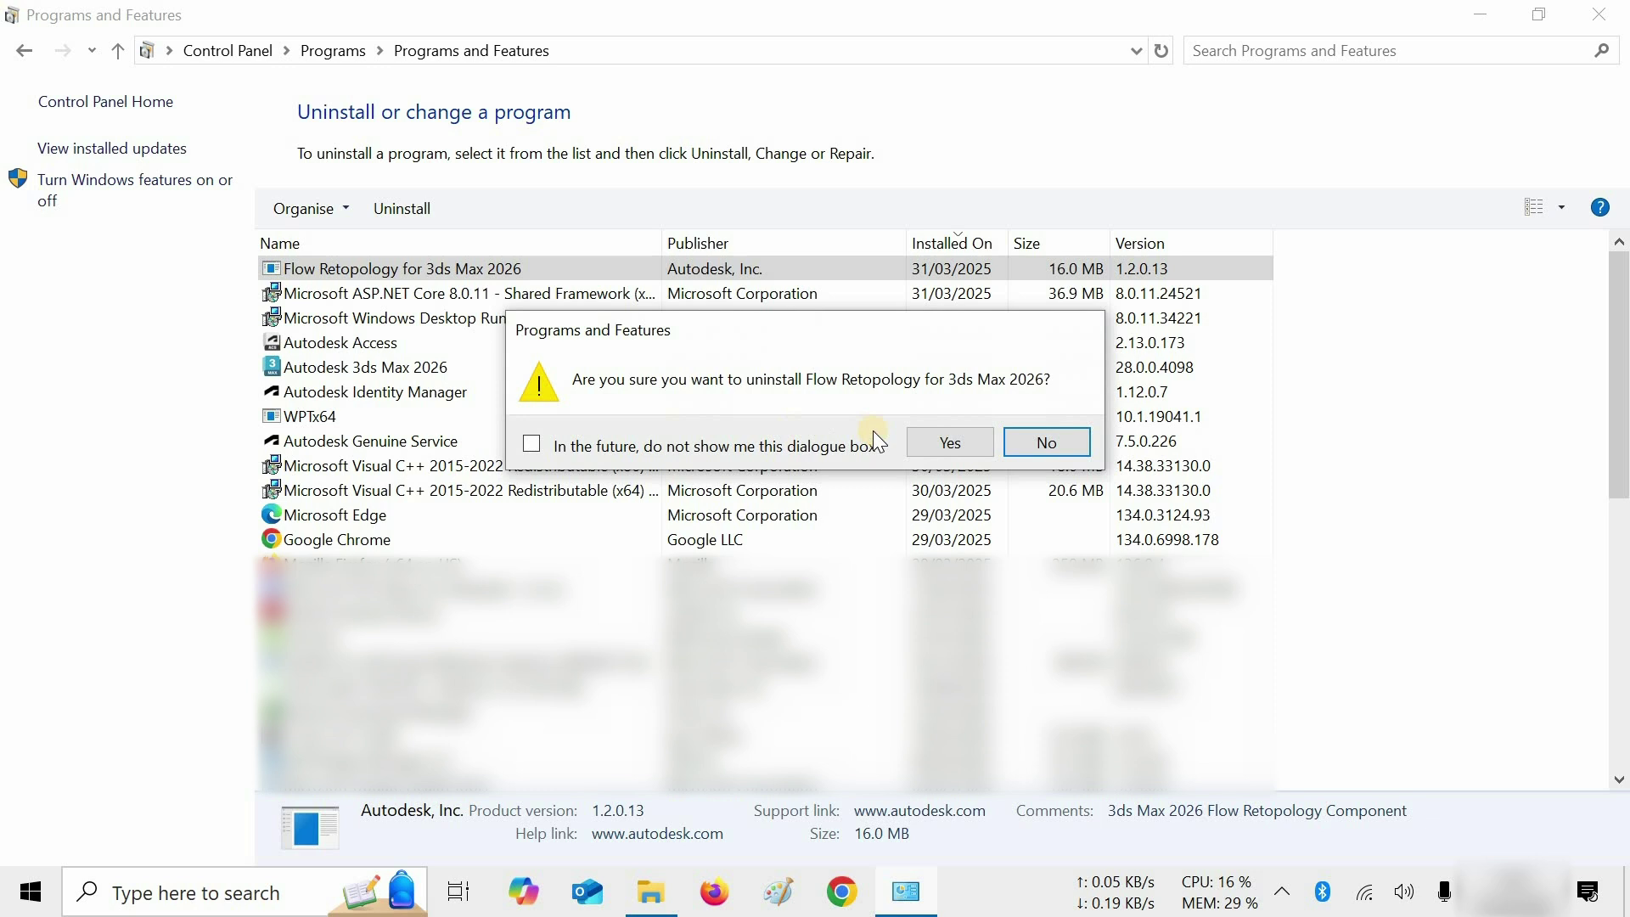
click(950, 446)
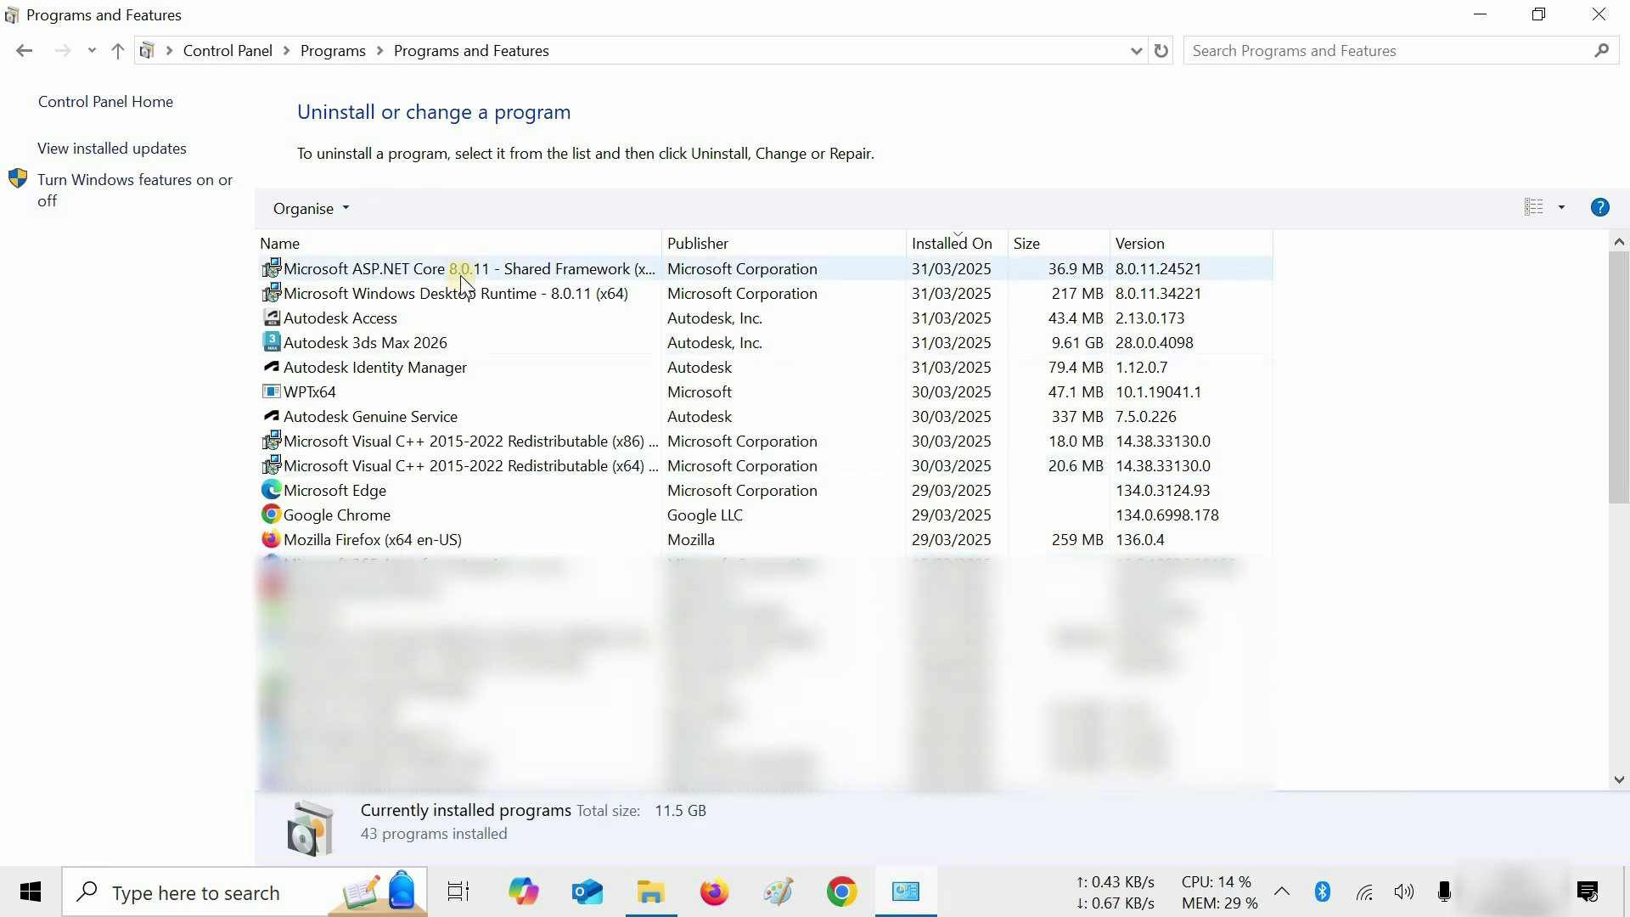
Step: Remove Autodesk Access through the Autodesk Uninstaller and finish the wizard
click(455, 319)
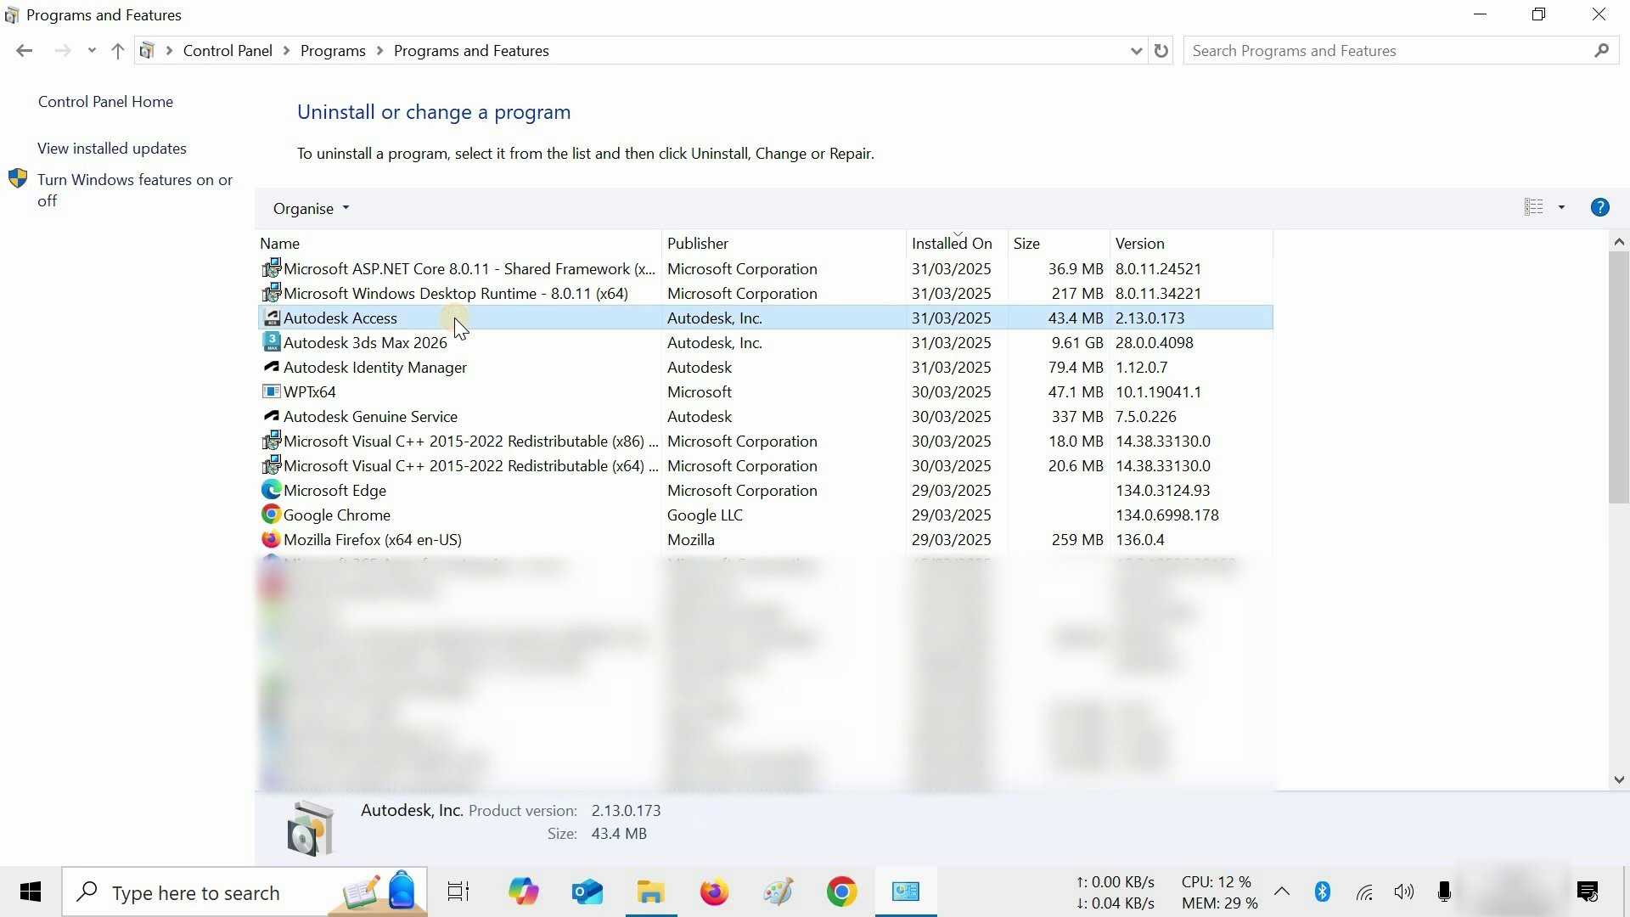
click(411, 206)
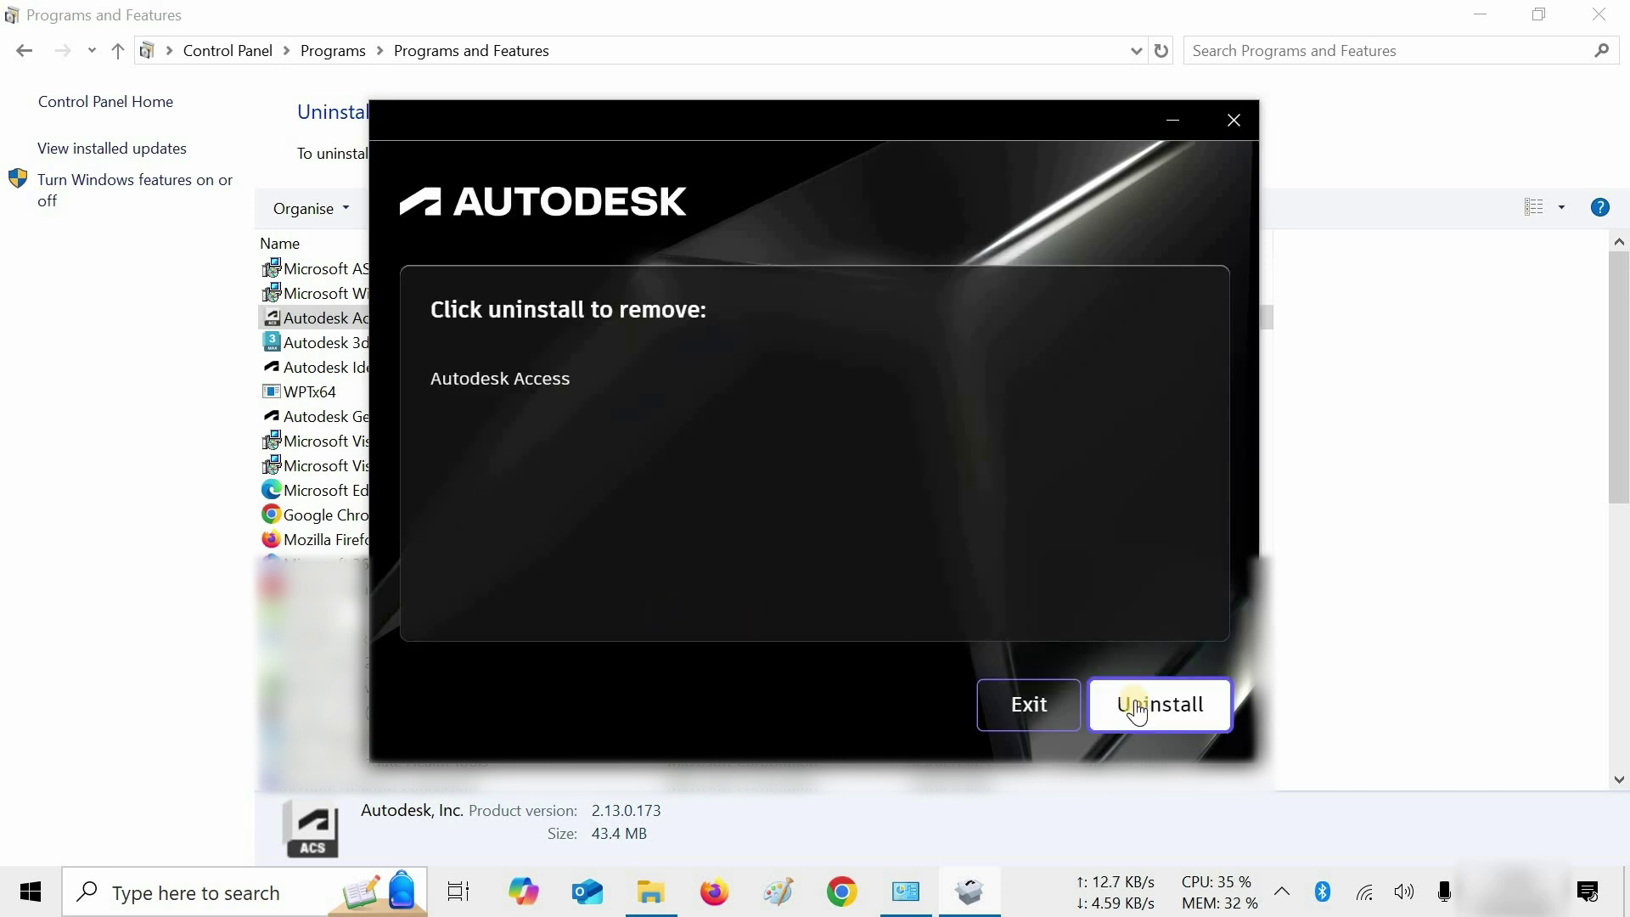
click(1134, 701)
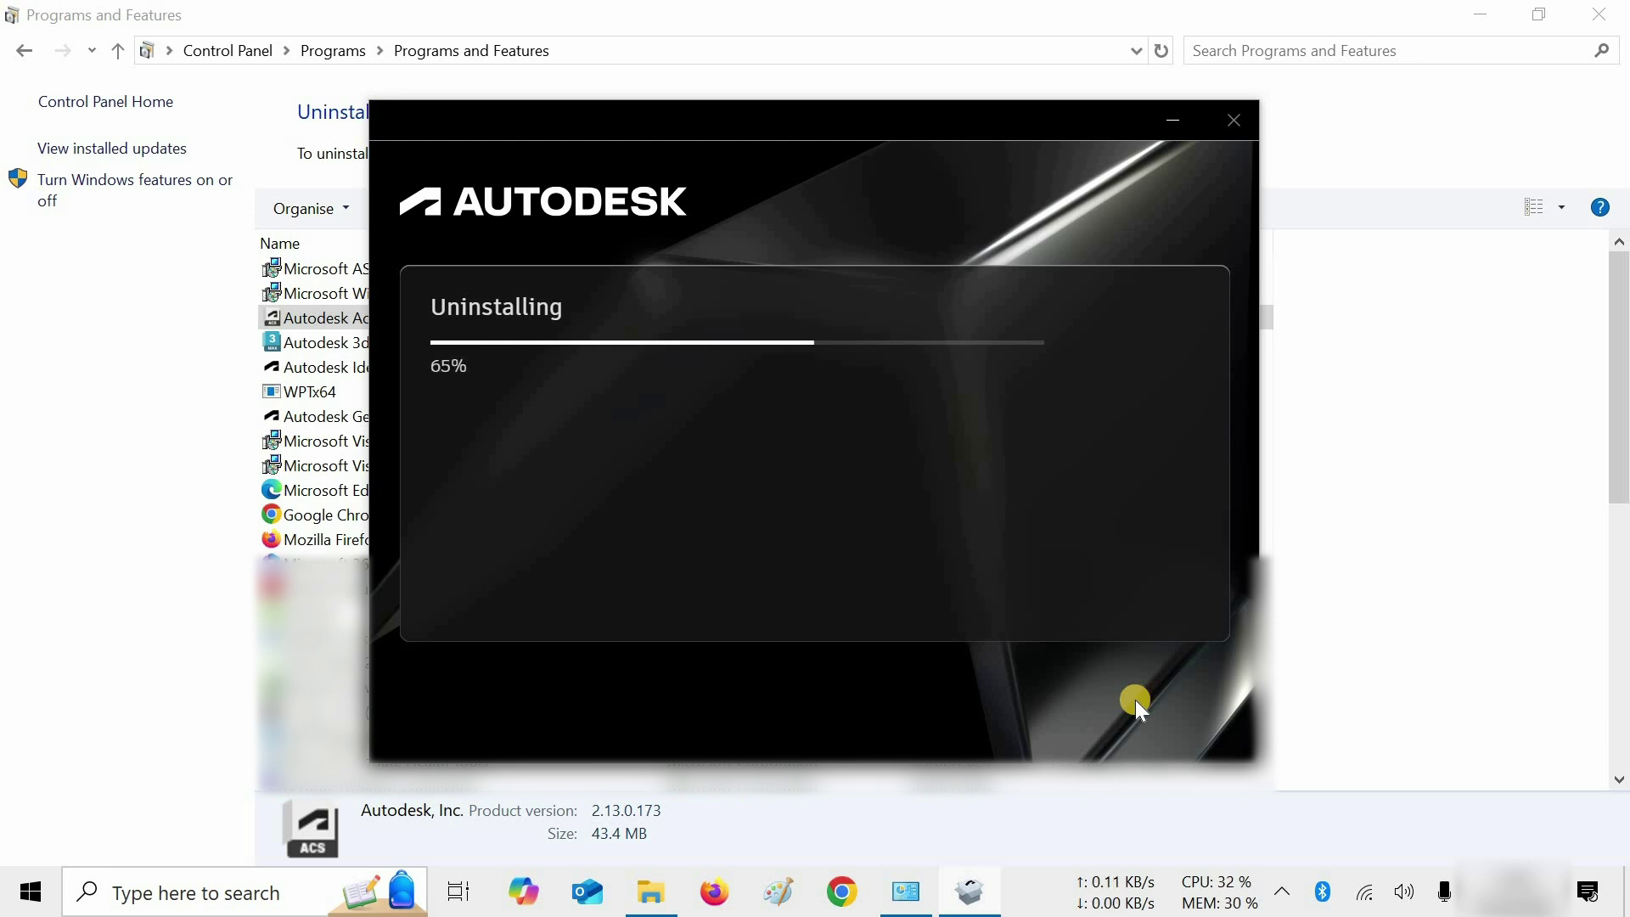
click(1167, 706)
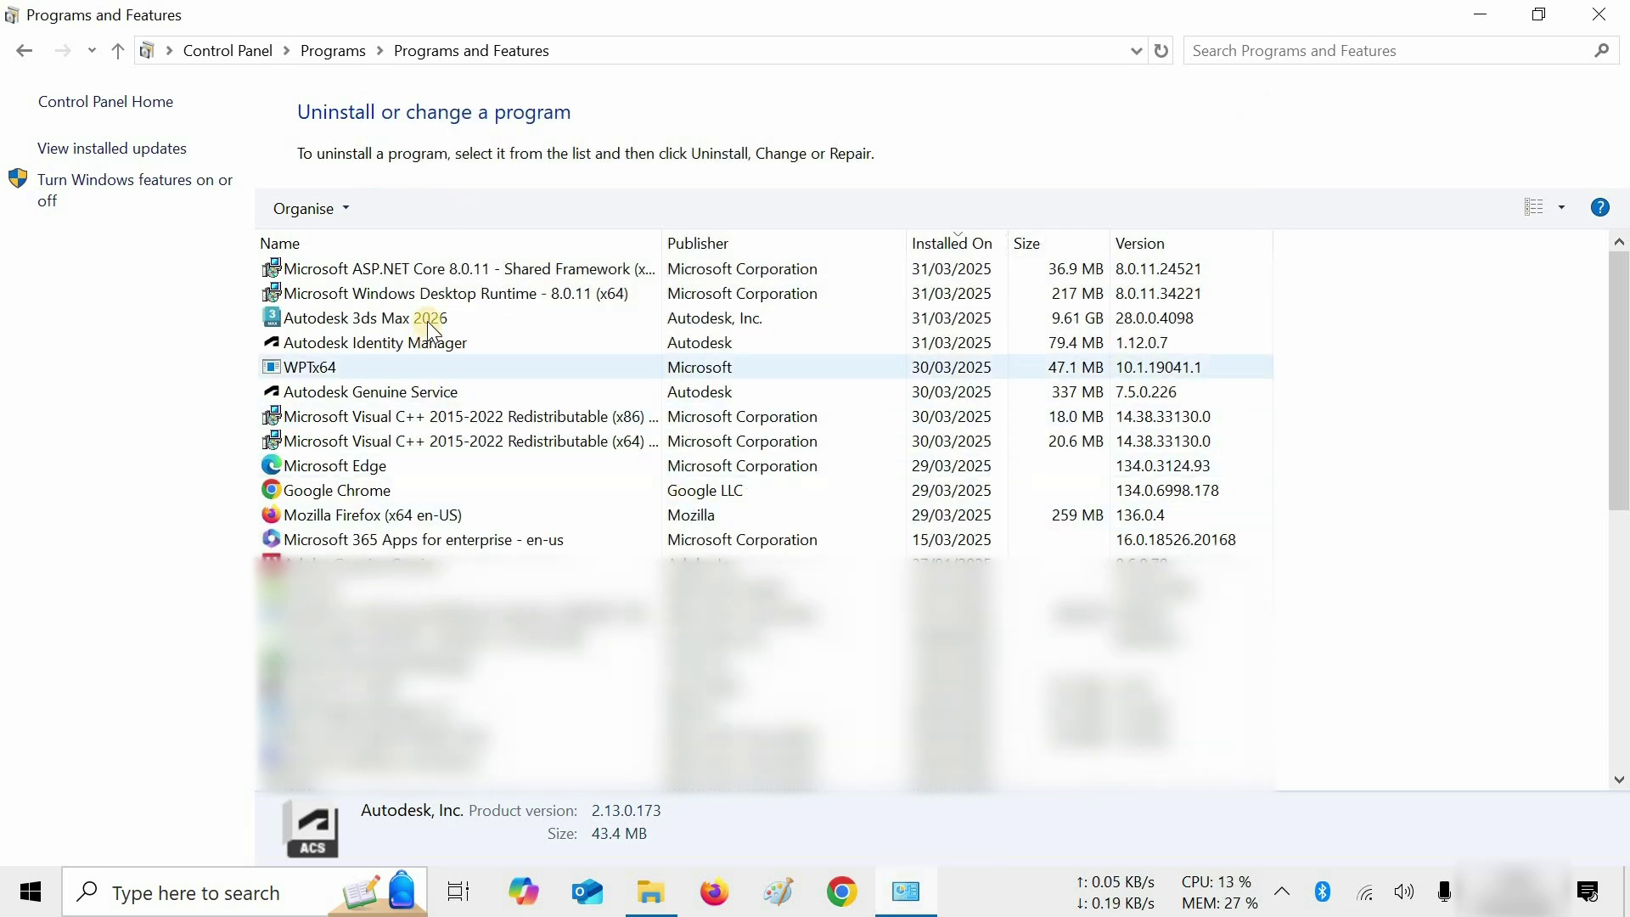
click(430, 321)
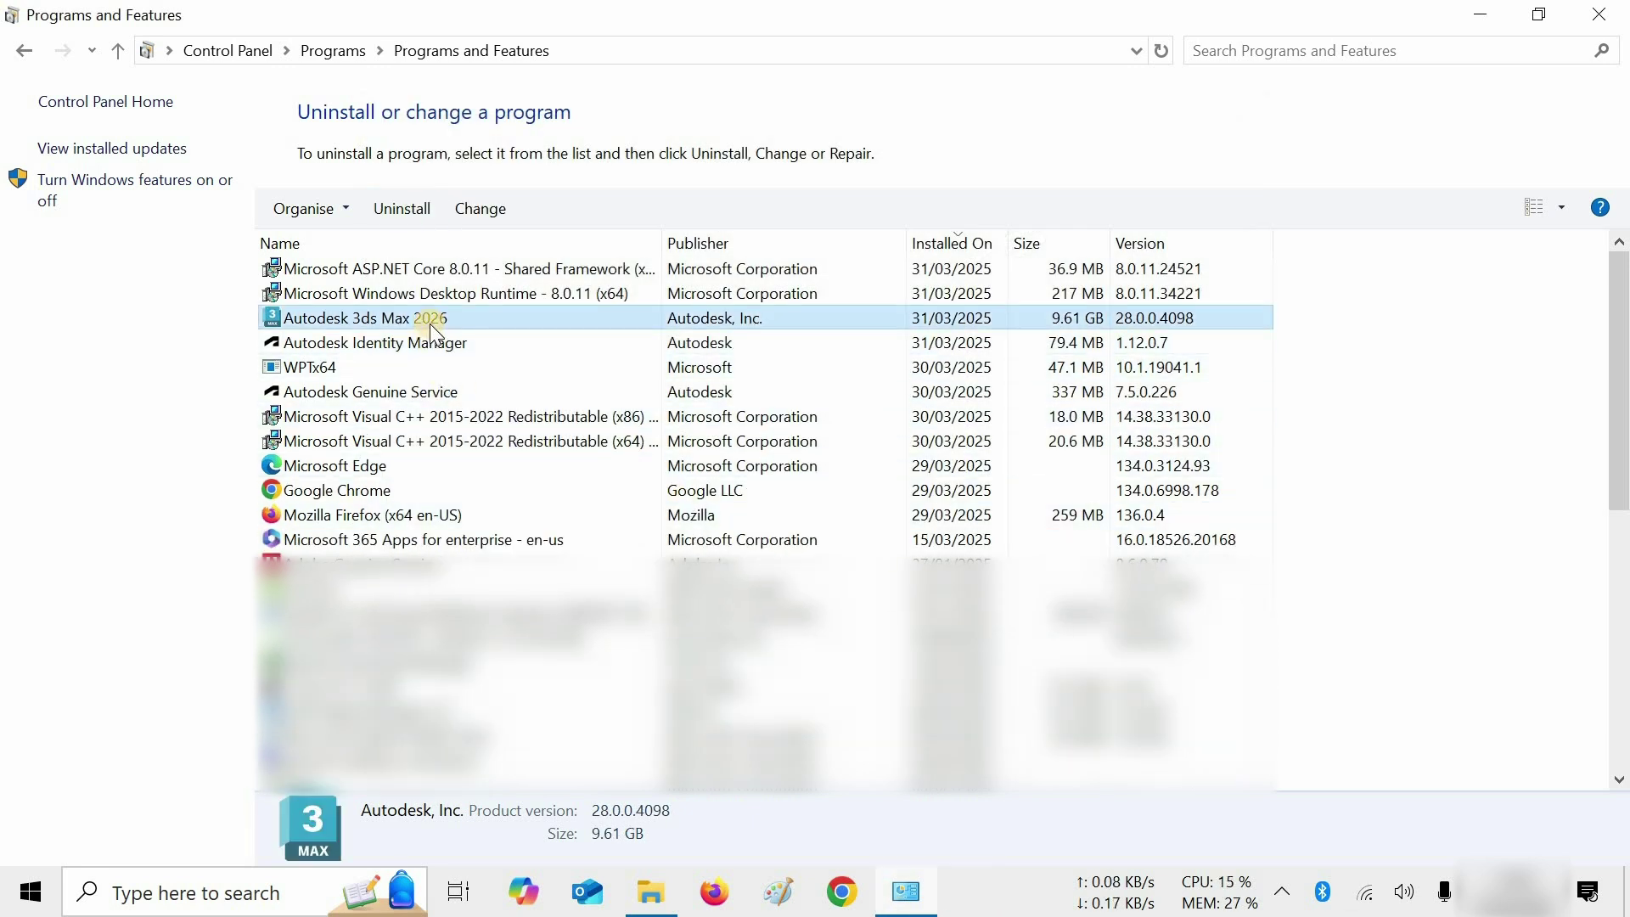
click(410, 208)
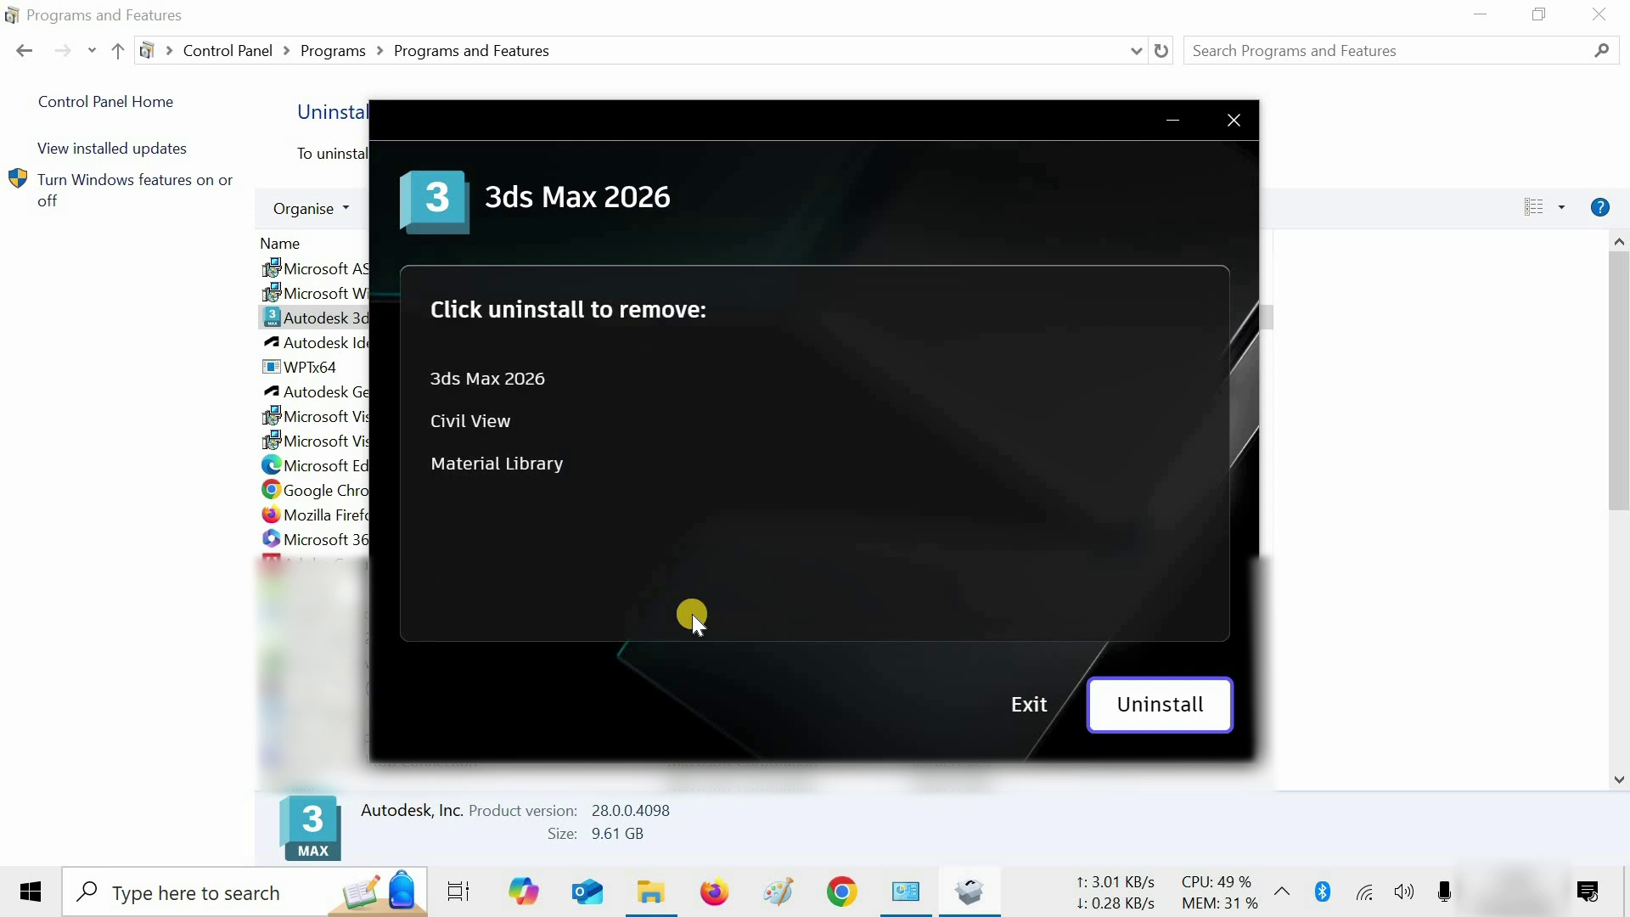
click(1132, 721)
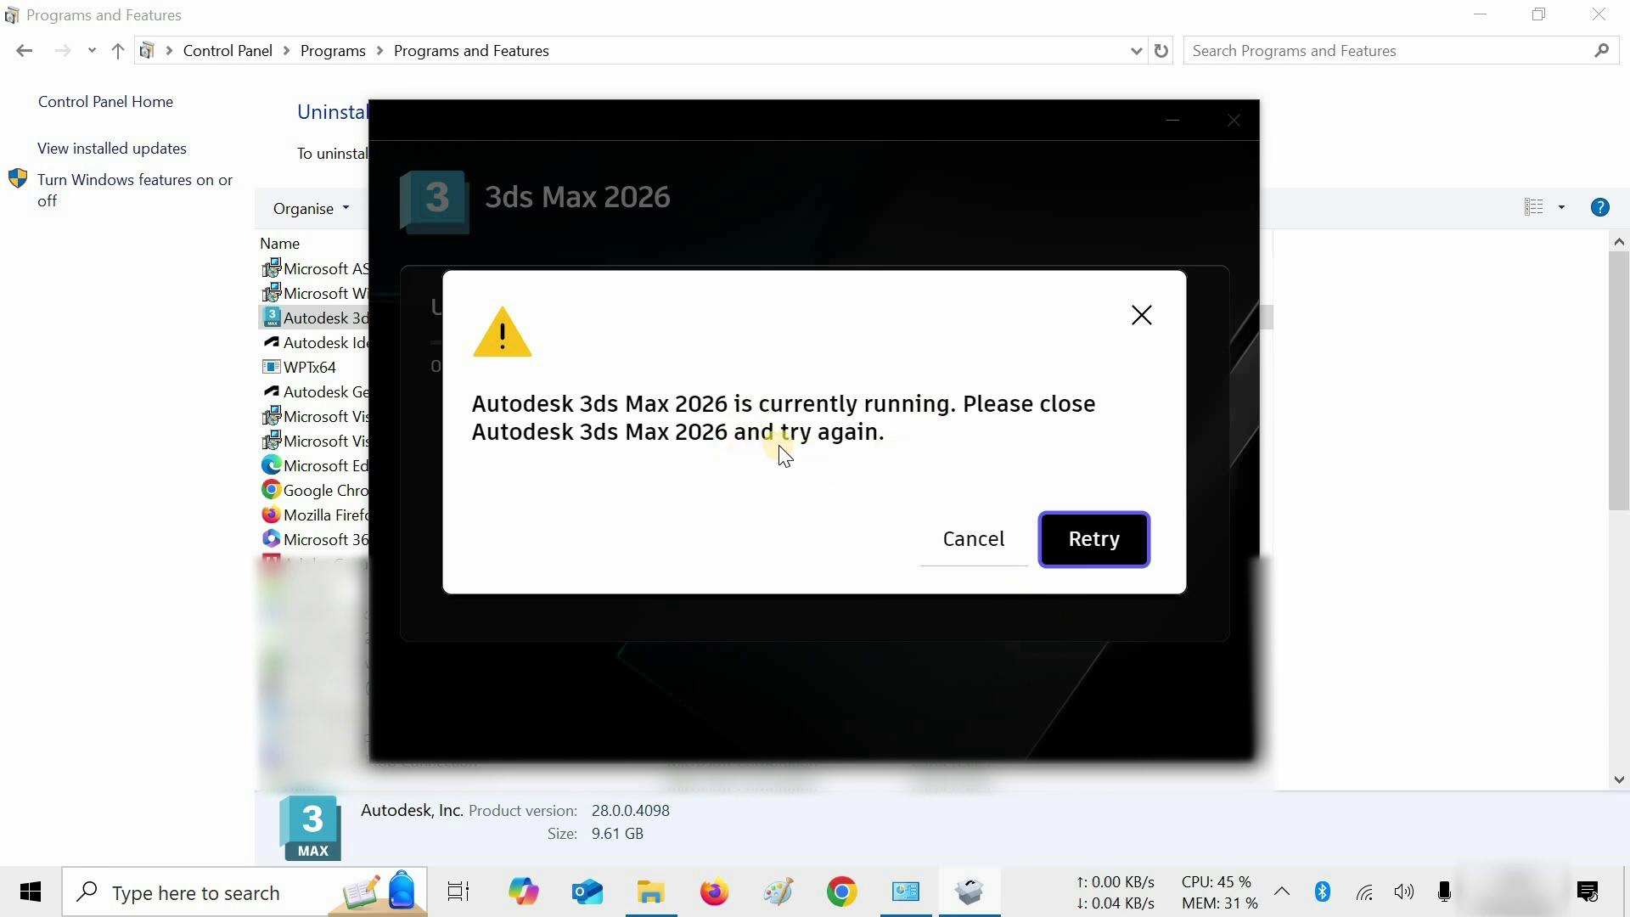
click(974, 543)
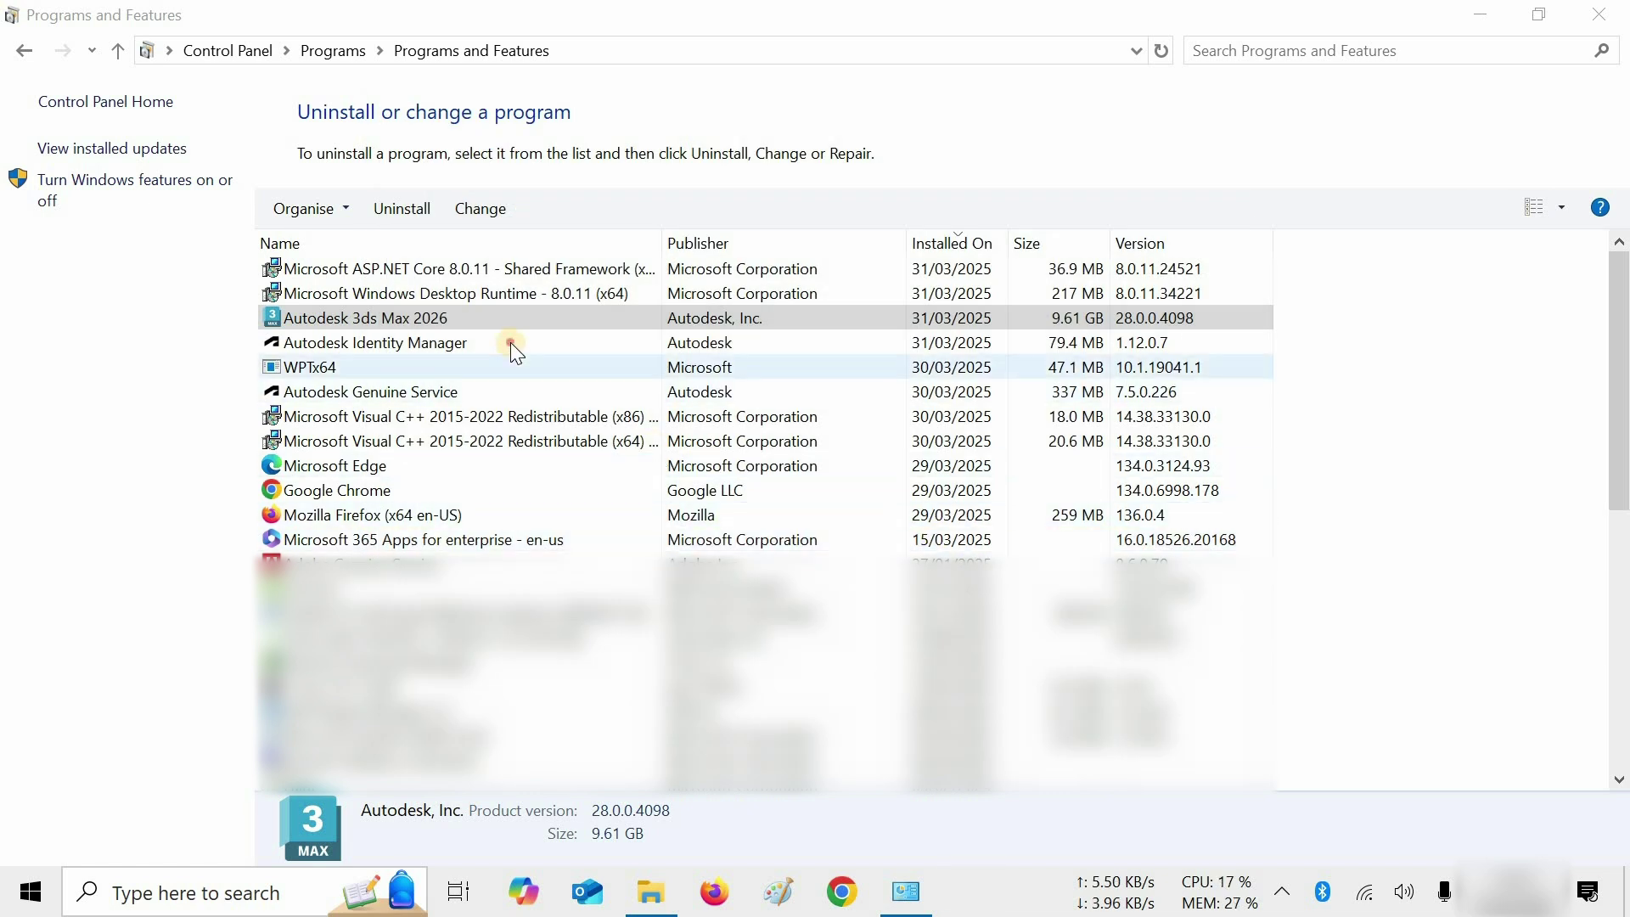
Step: Try uninstalling Autodesk Identity Manager and dismiss the wait-for-current-uninstall message
click(511, 343)
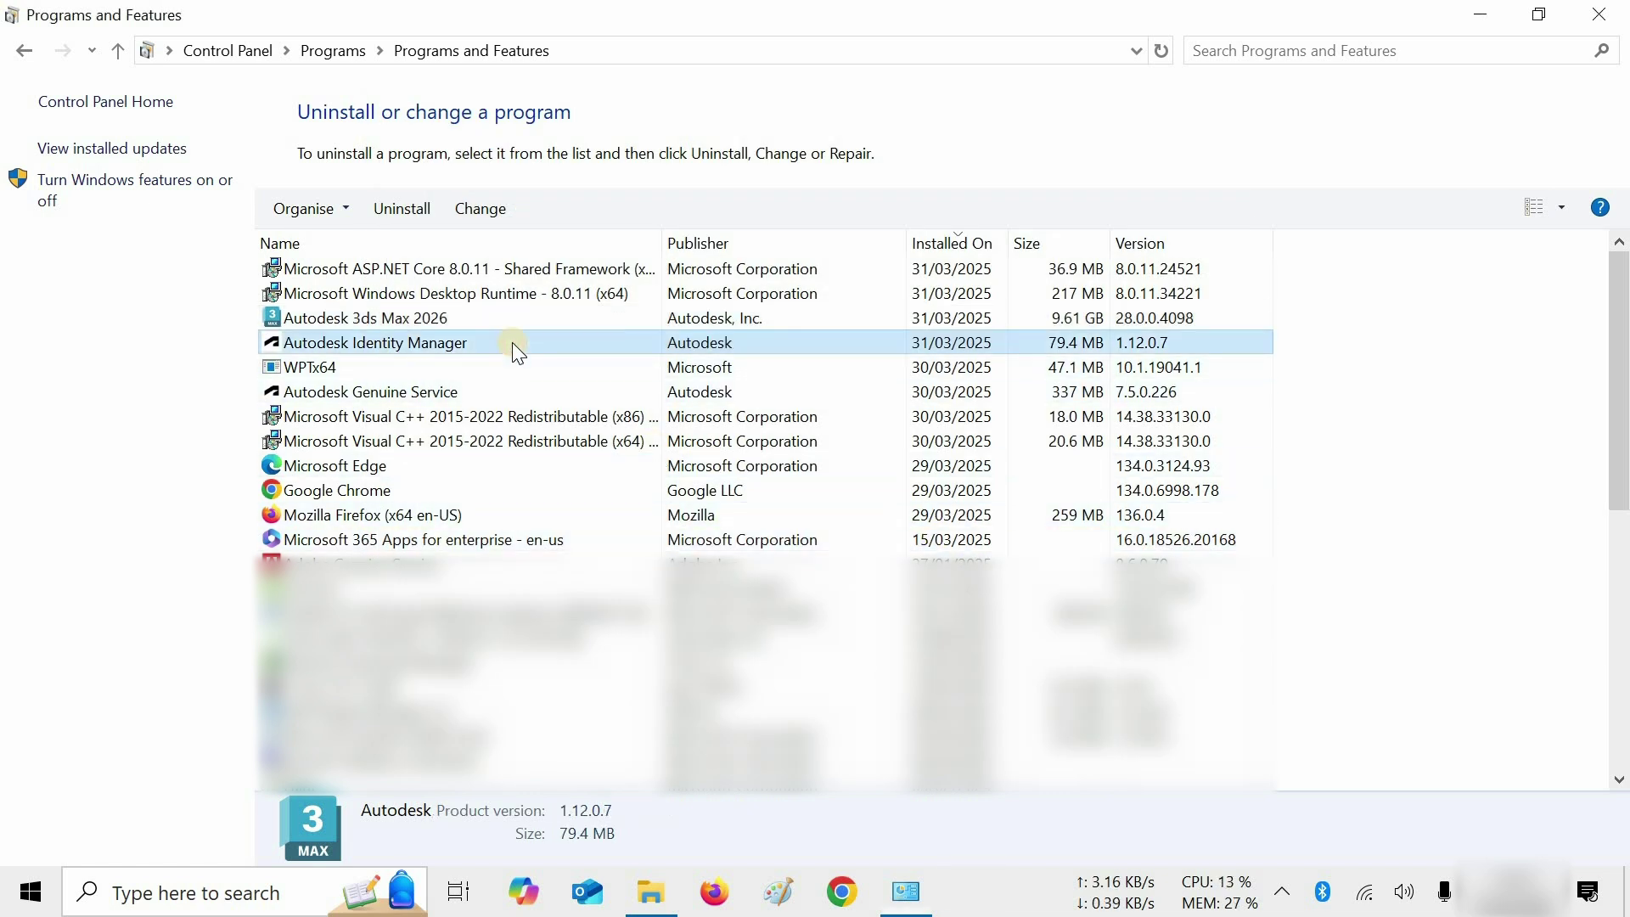
click(406, 208)
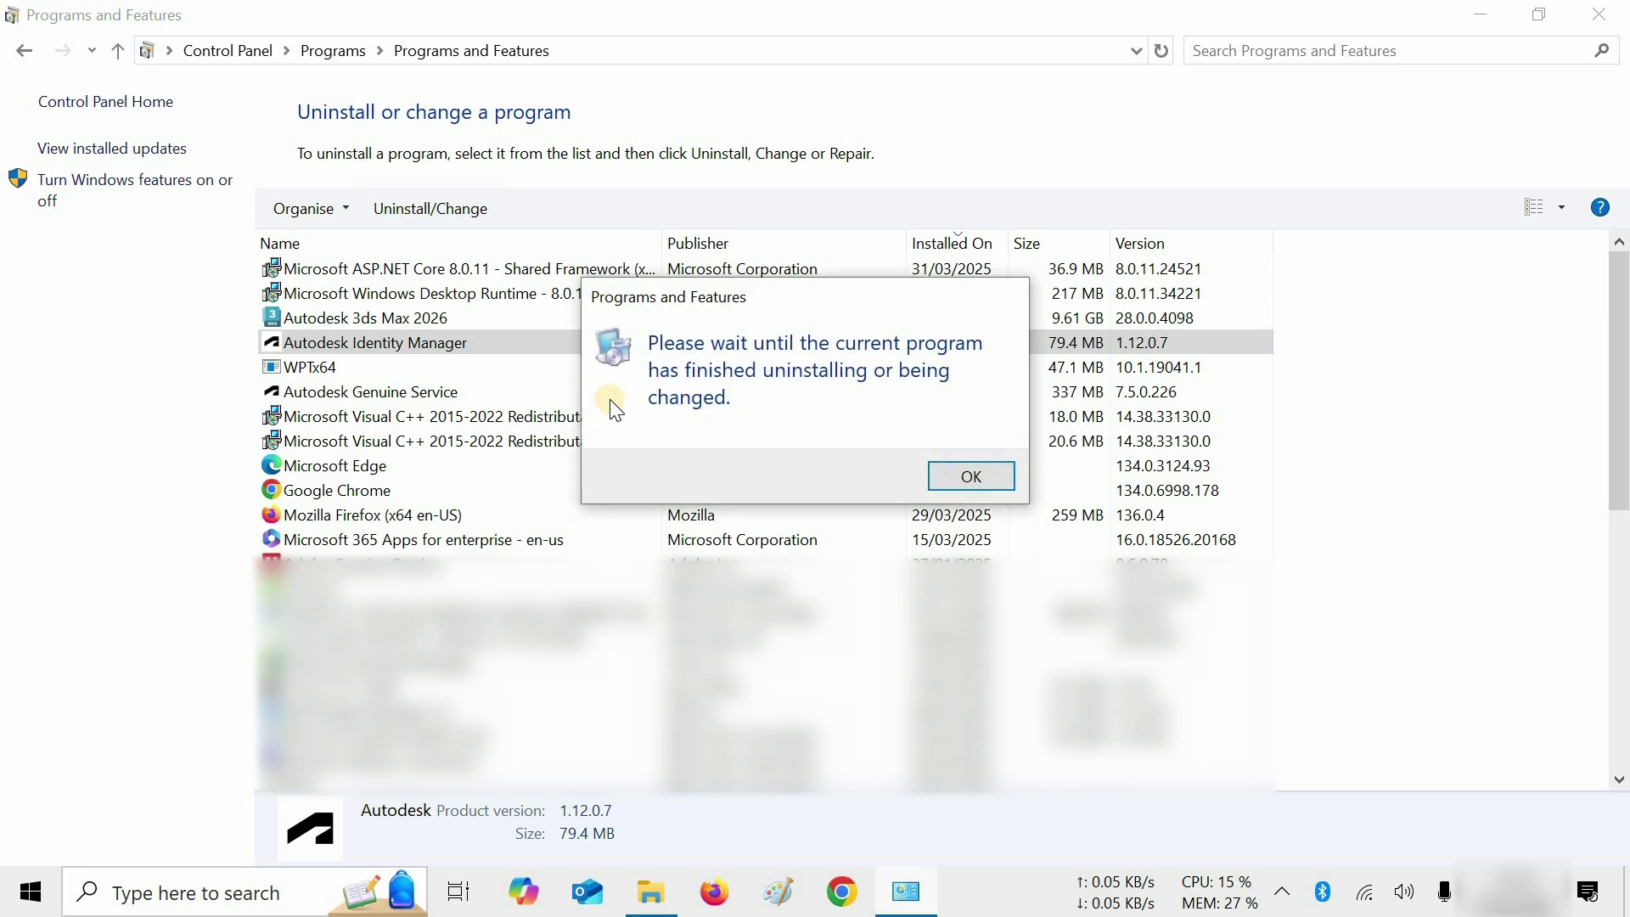
click(970, 465)
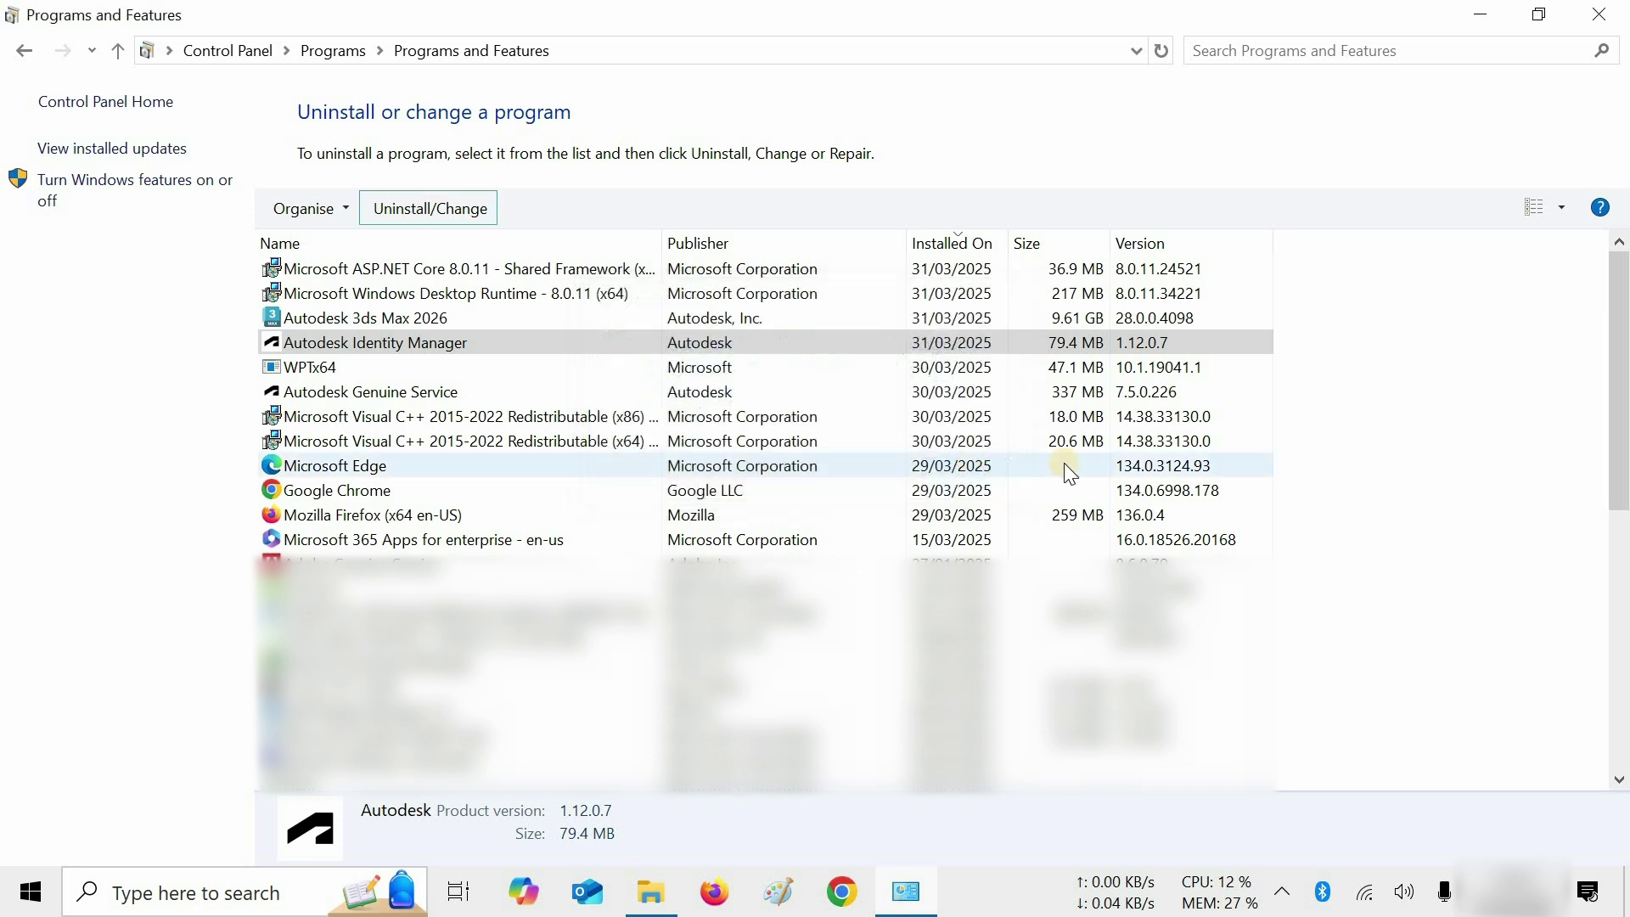
Step: Refresh the list, then uninstall Autodesk Identity Manager despite it running, acknowledging completion
right_click(1355, 383)
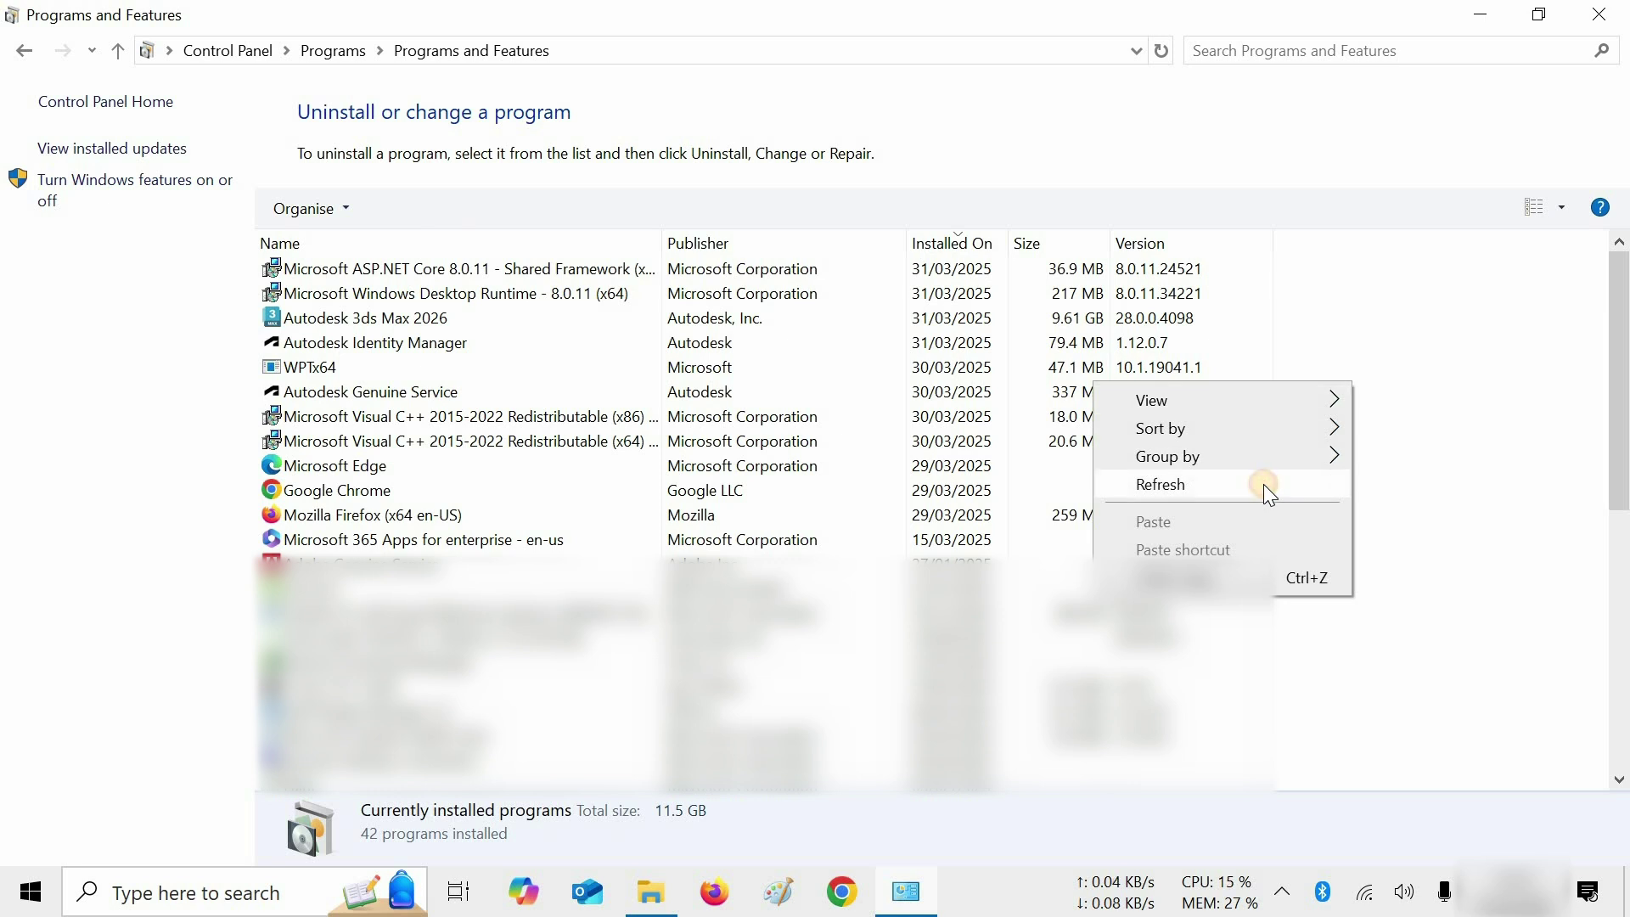
click(1264, 484)
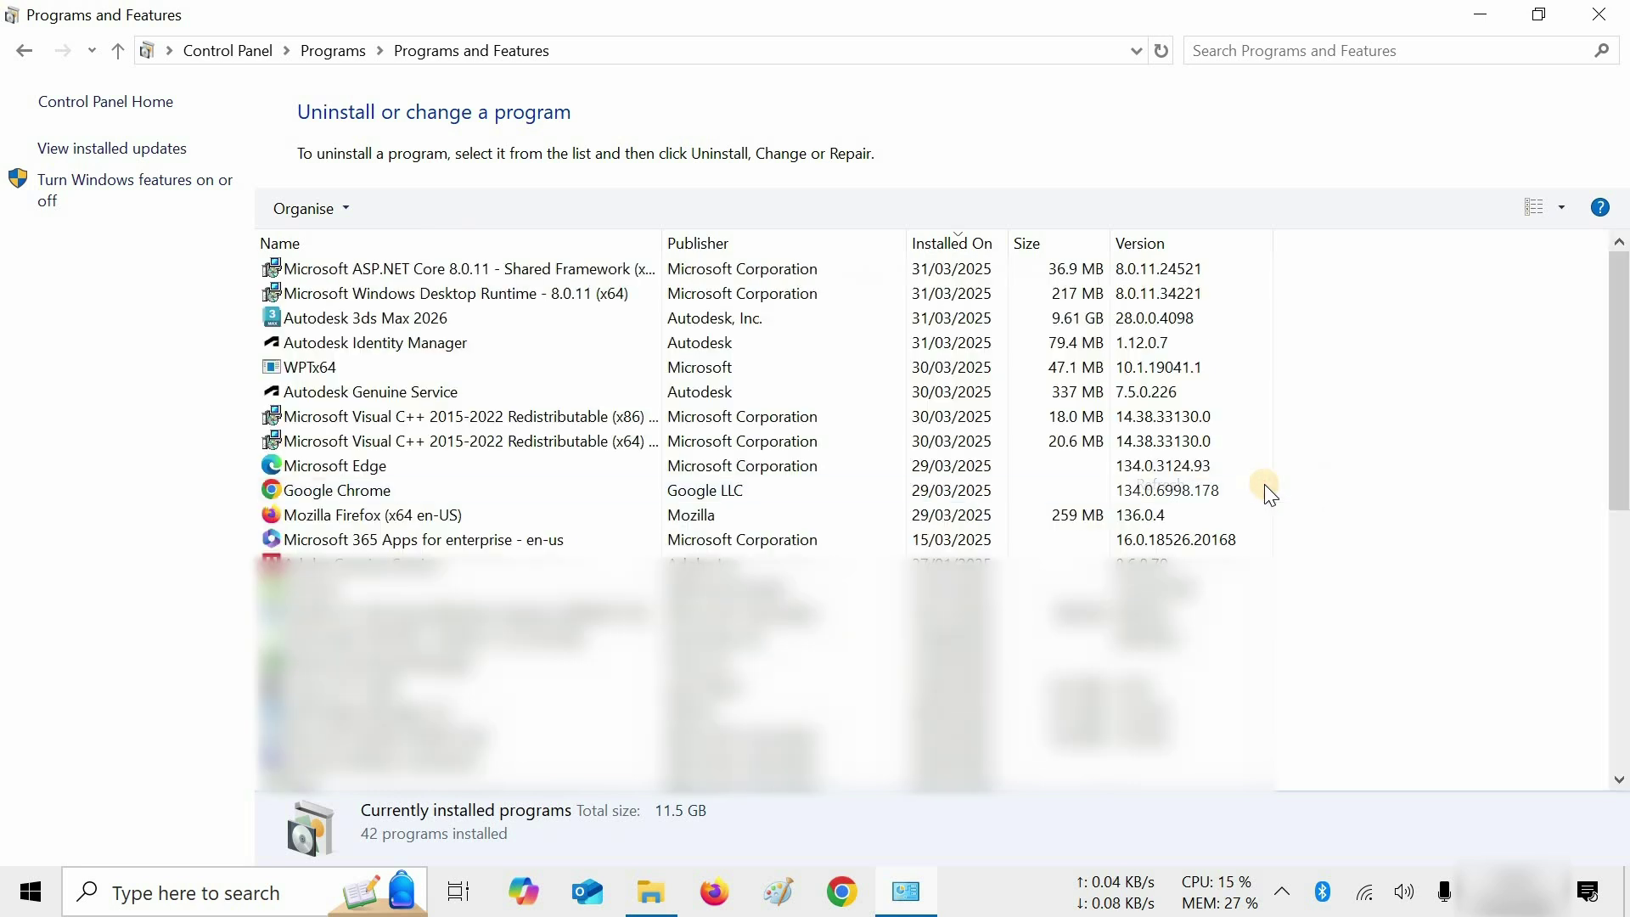
click(462, 344)
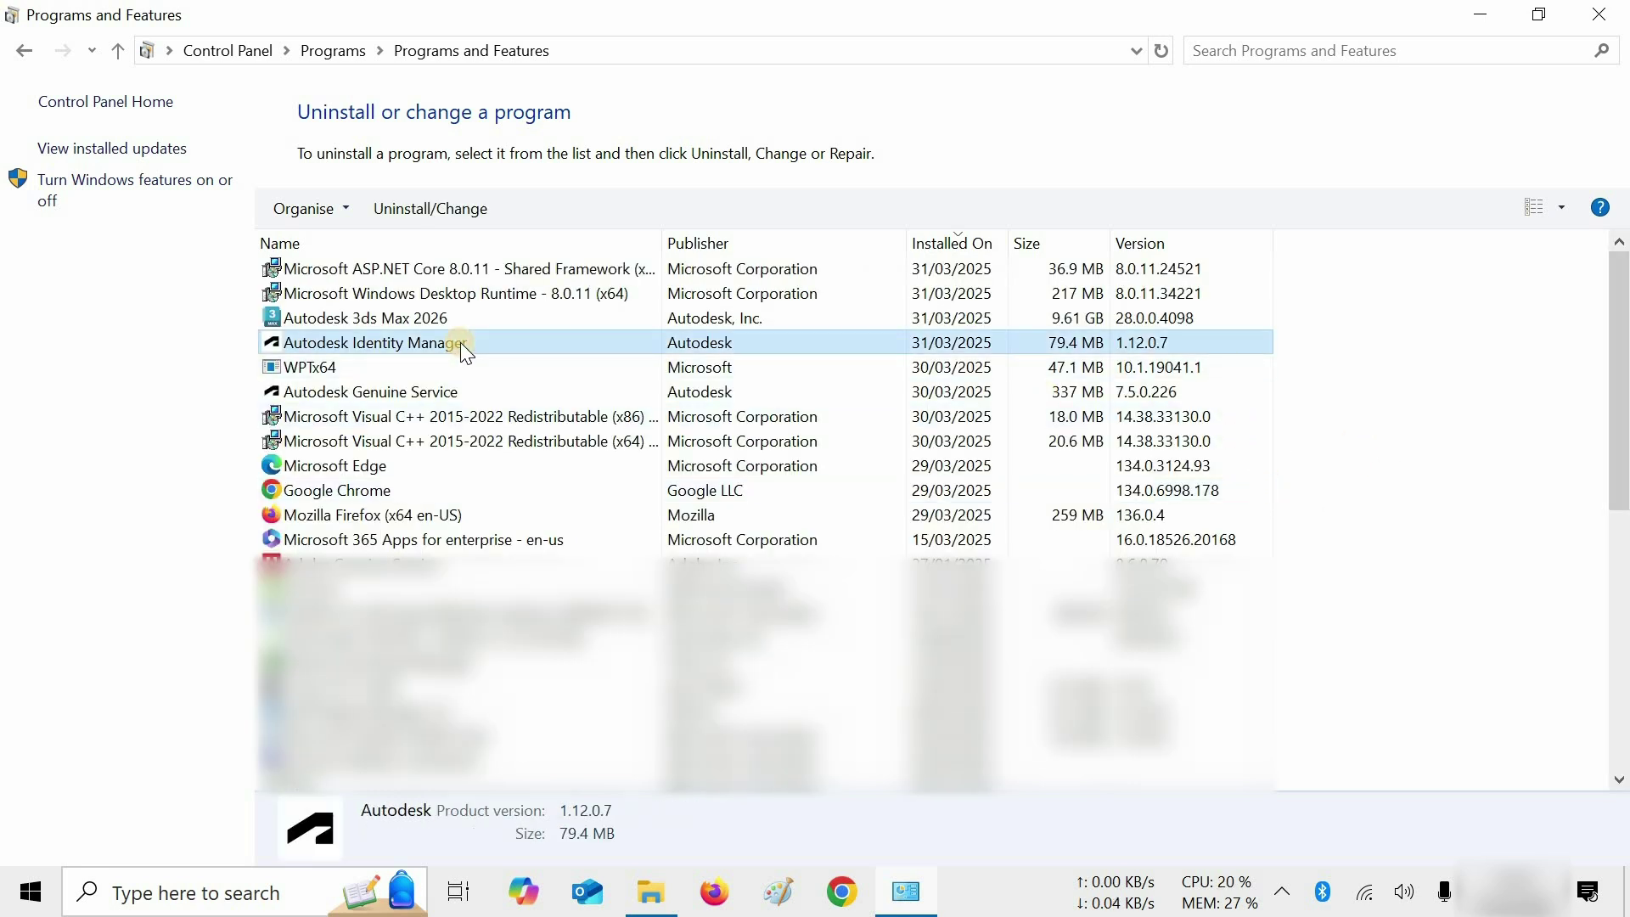
click(395, 211)
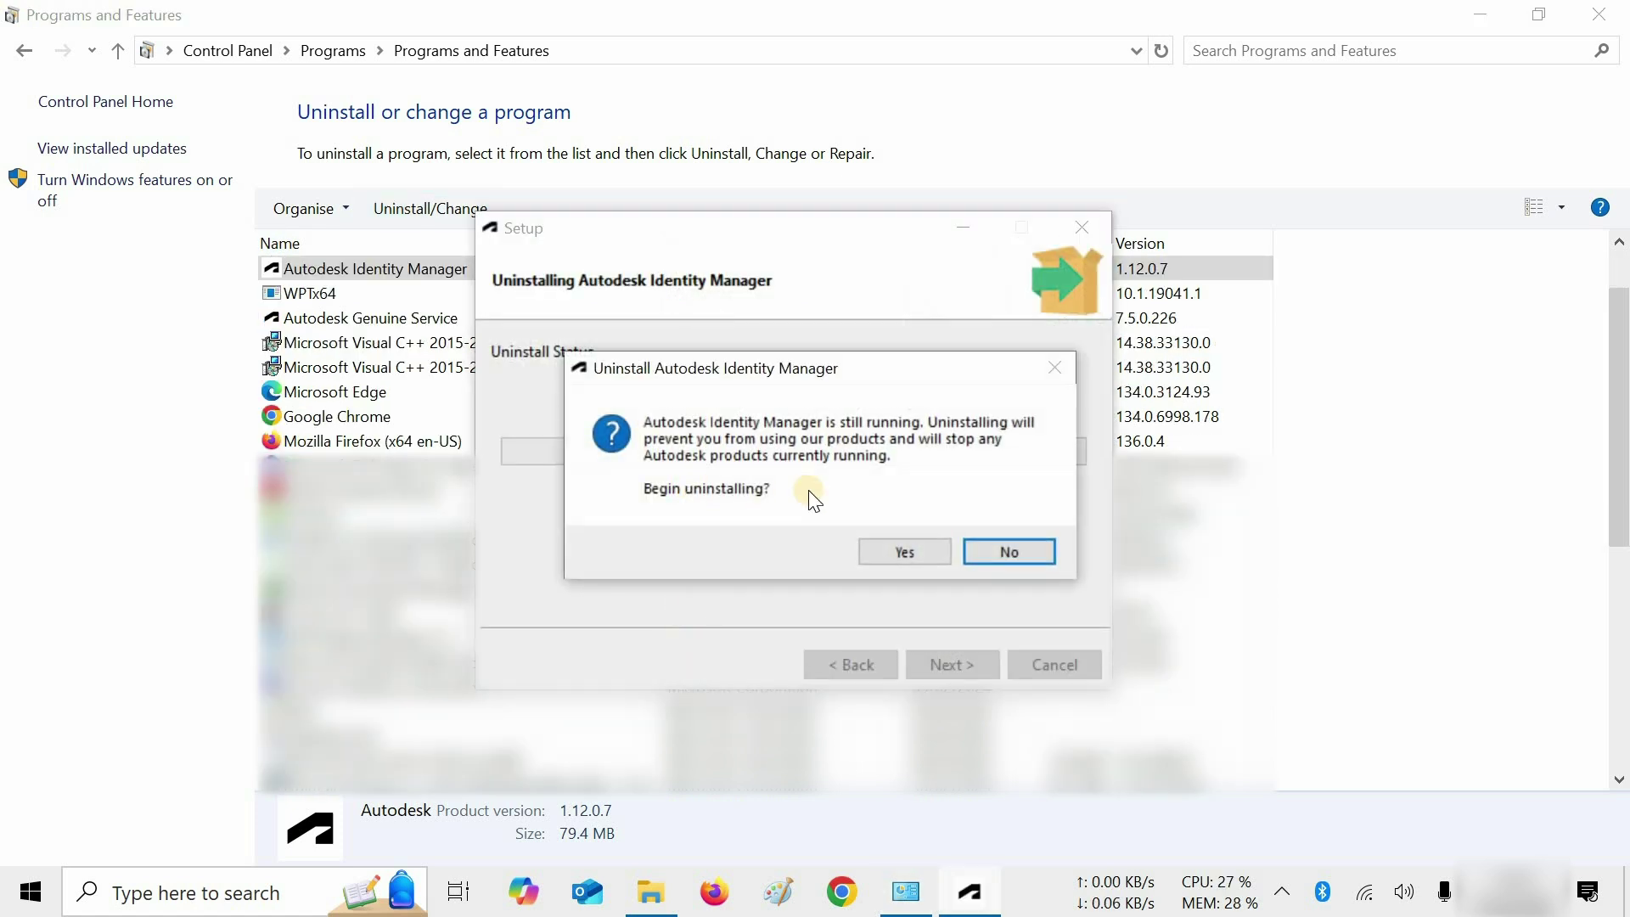
click(898, 552)
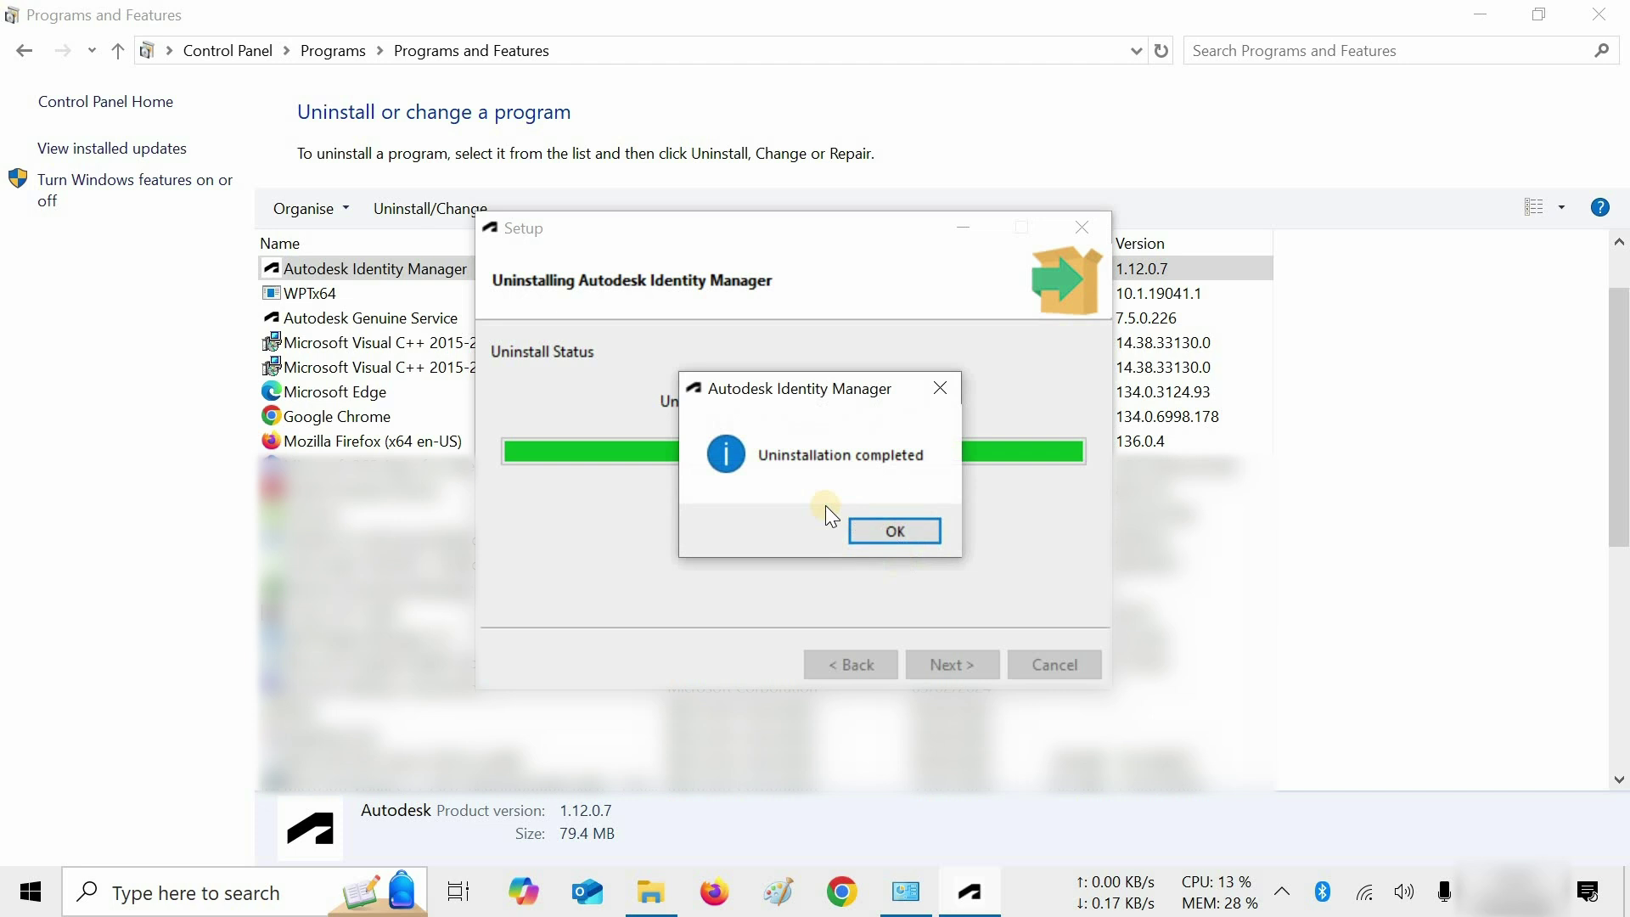
click(875, 526)
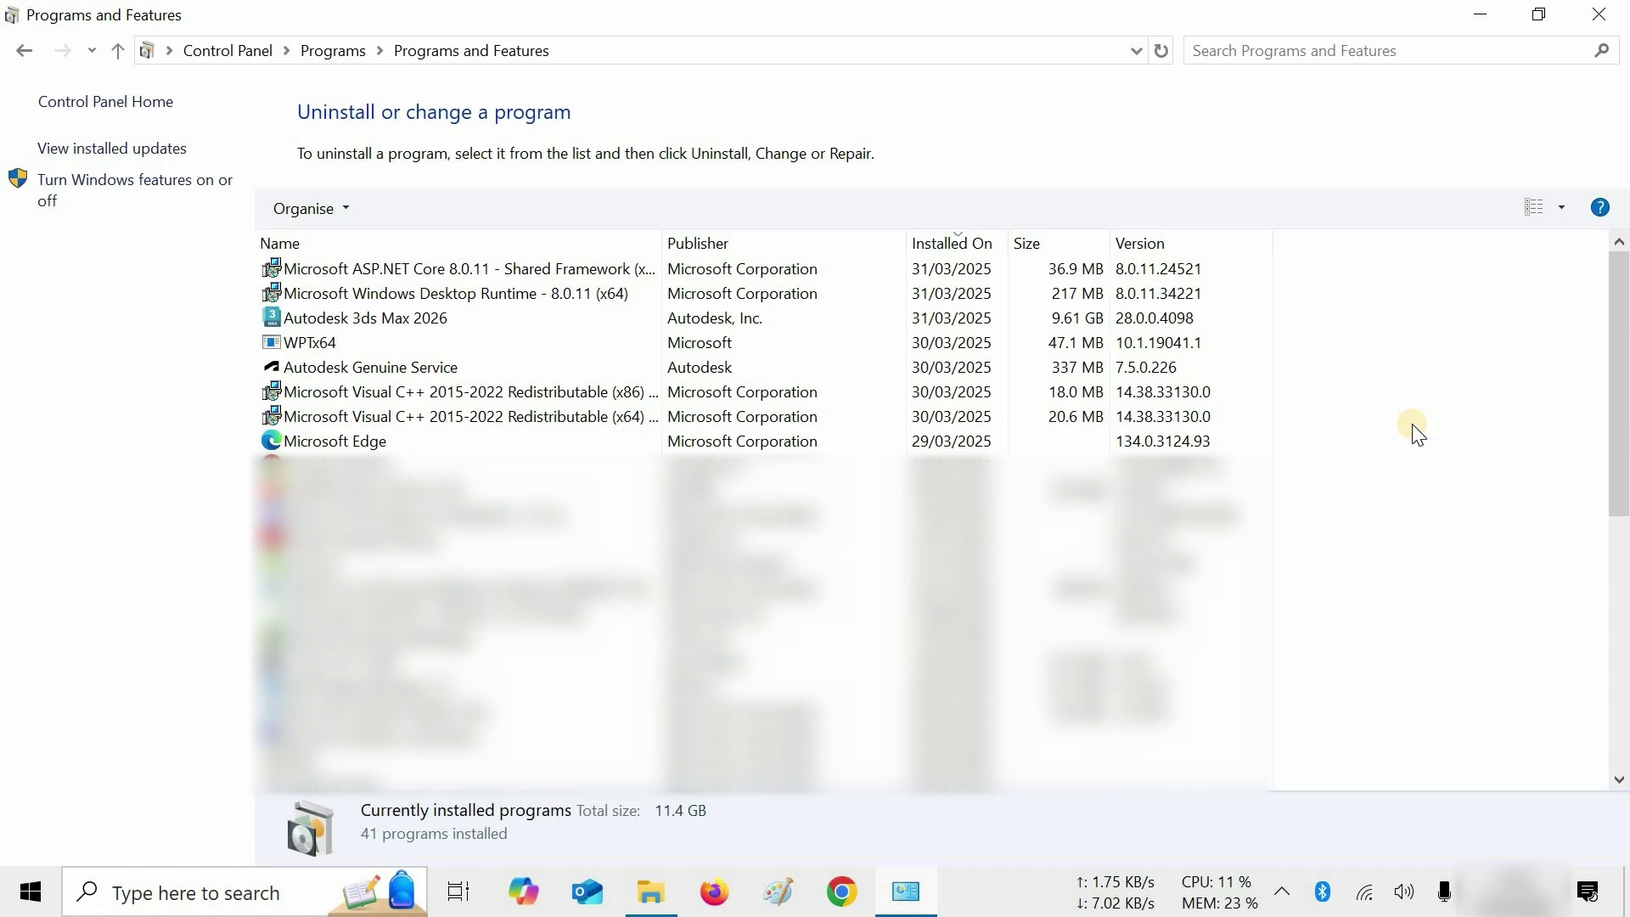
Step: Remove Autodesk 3ds Max 2026 with Civil View and Material Library via the Autodesk Uninstaller
click(491, 310)
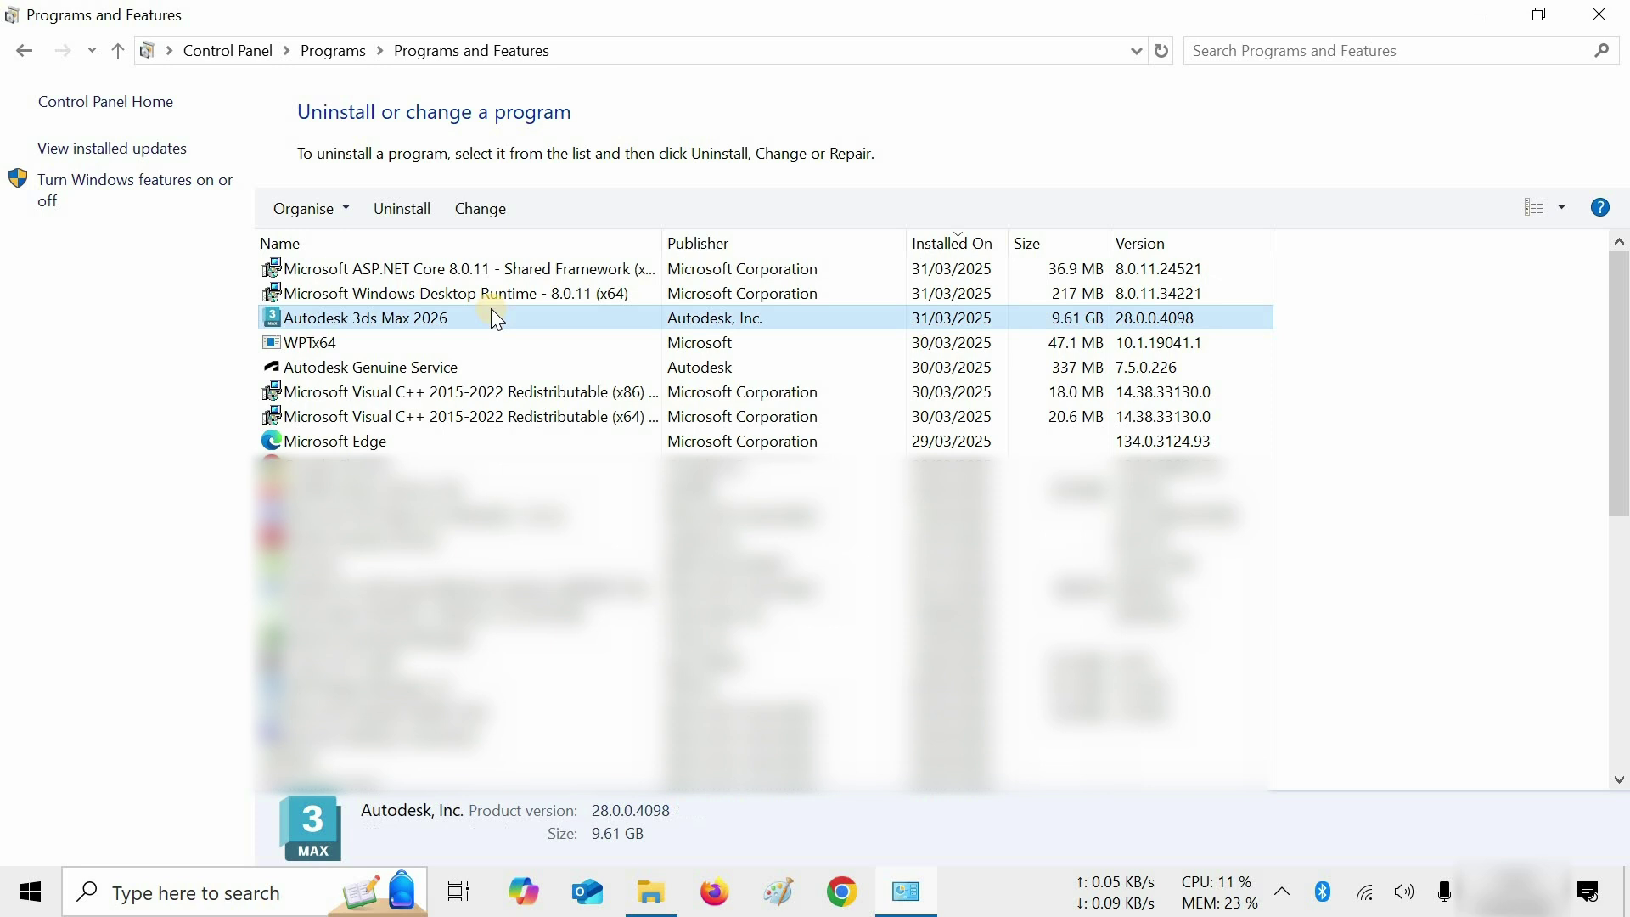
click(400, 208)
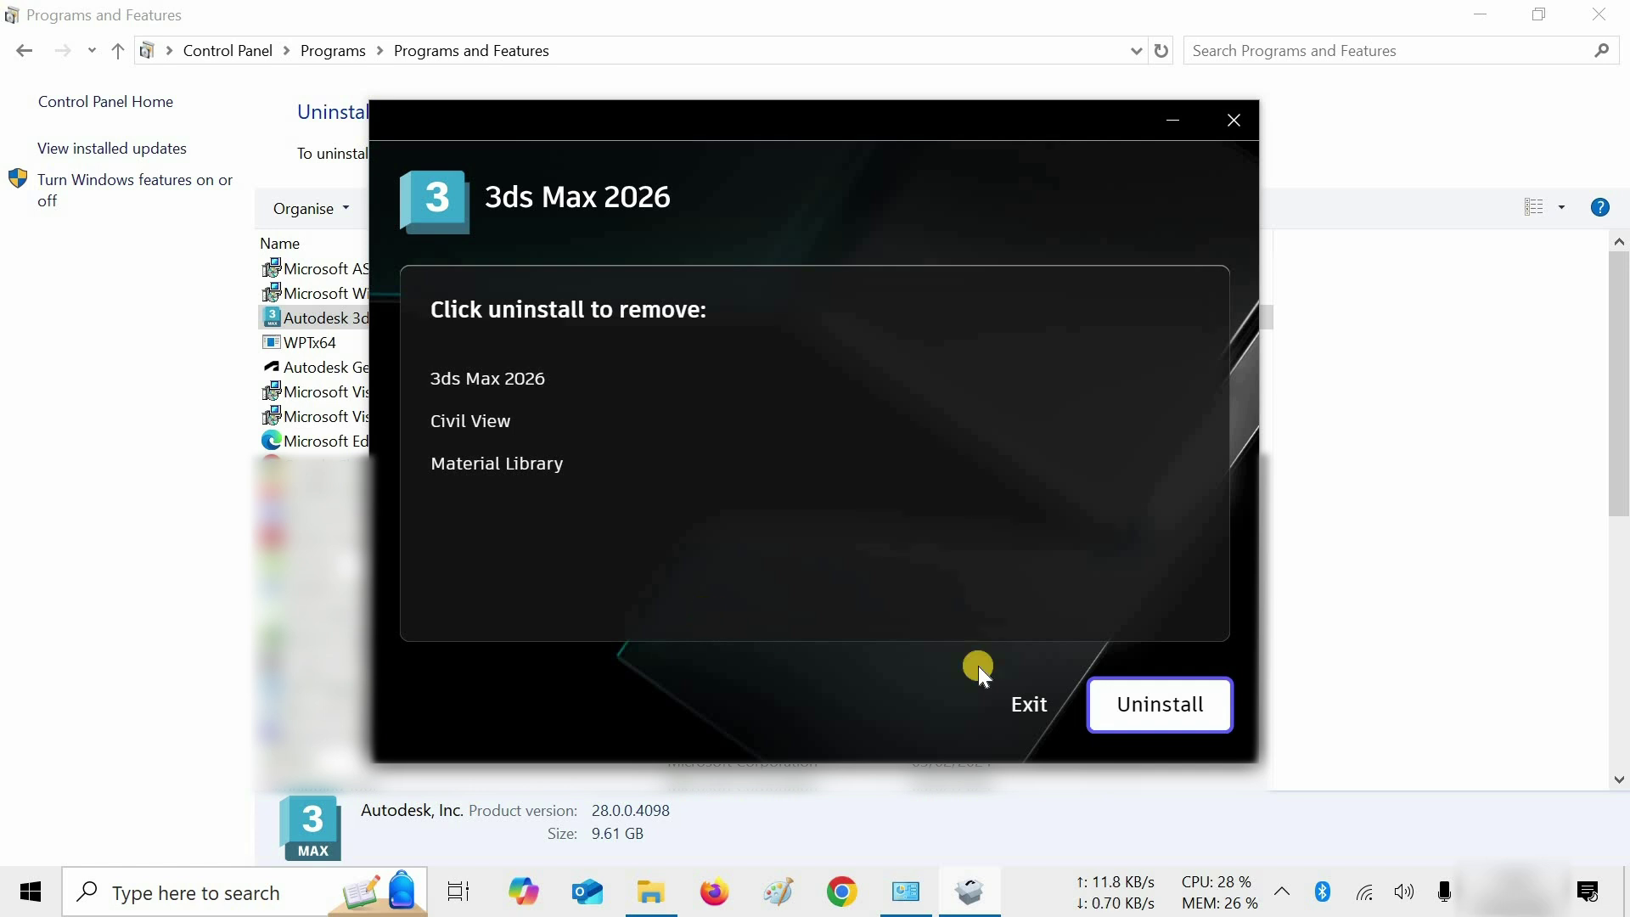
click(1159, 703)
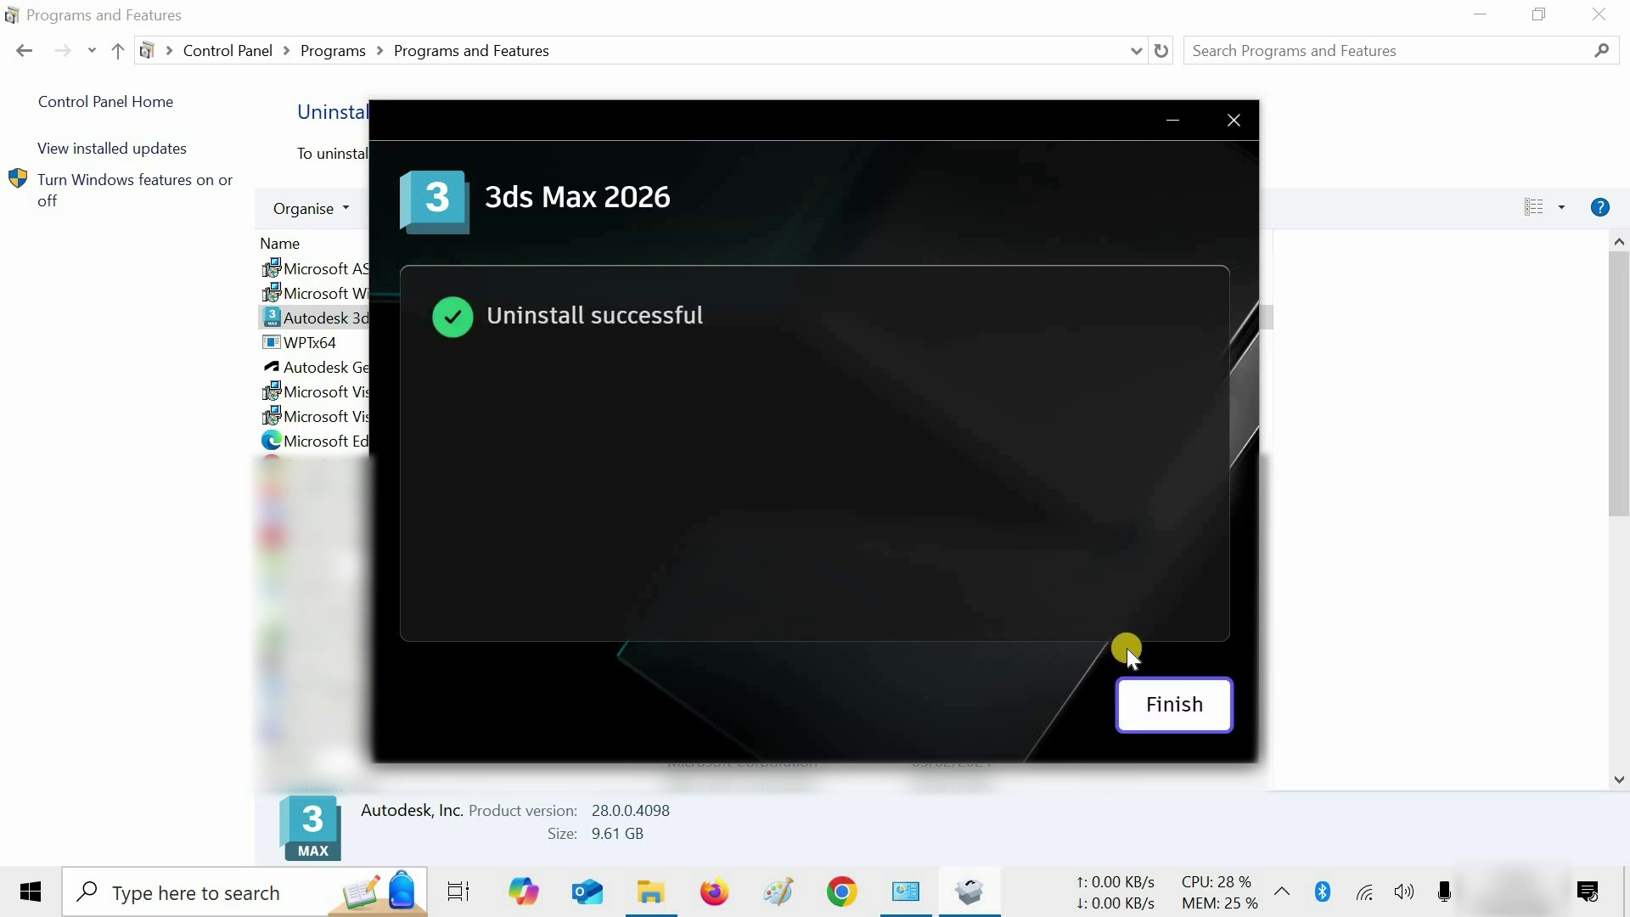
click(1175, 706)
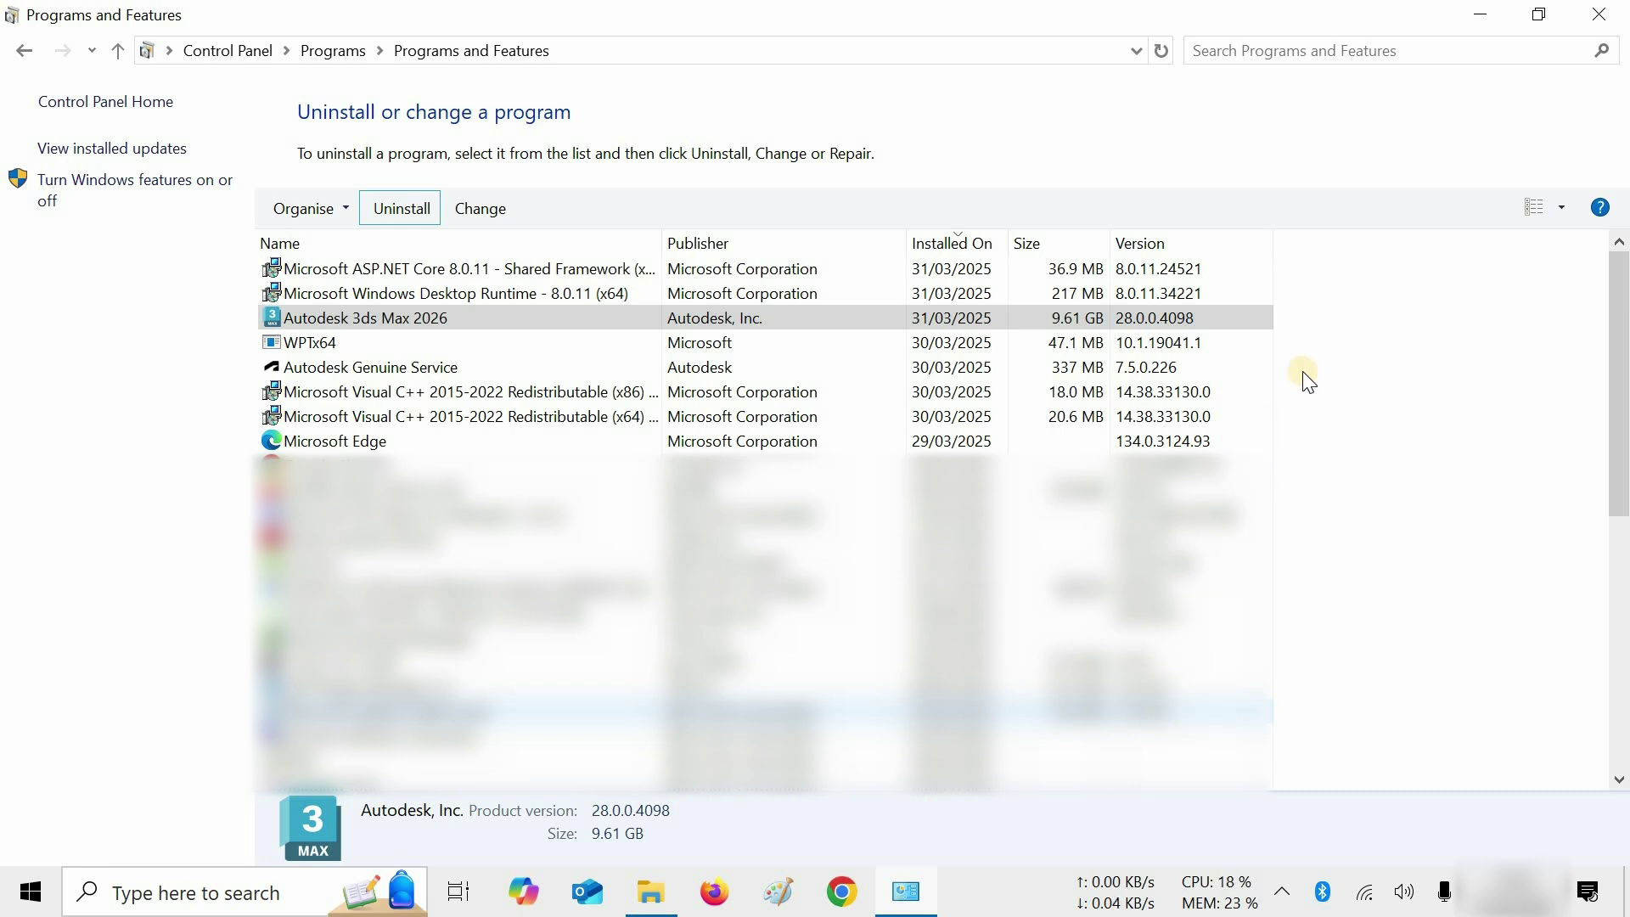
Step: Refresh the program list so 3ds Max 2026 disappears, leaving 40 programs
right_click(1367, 327)
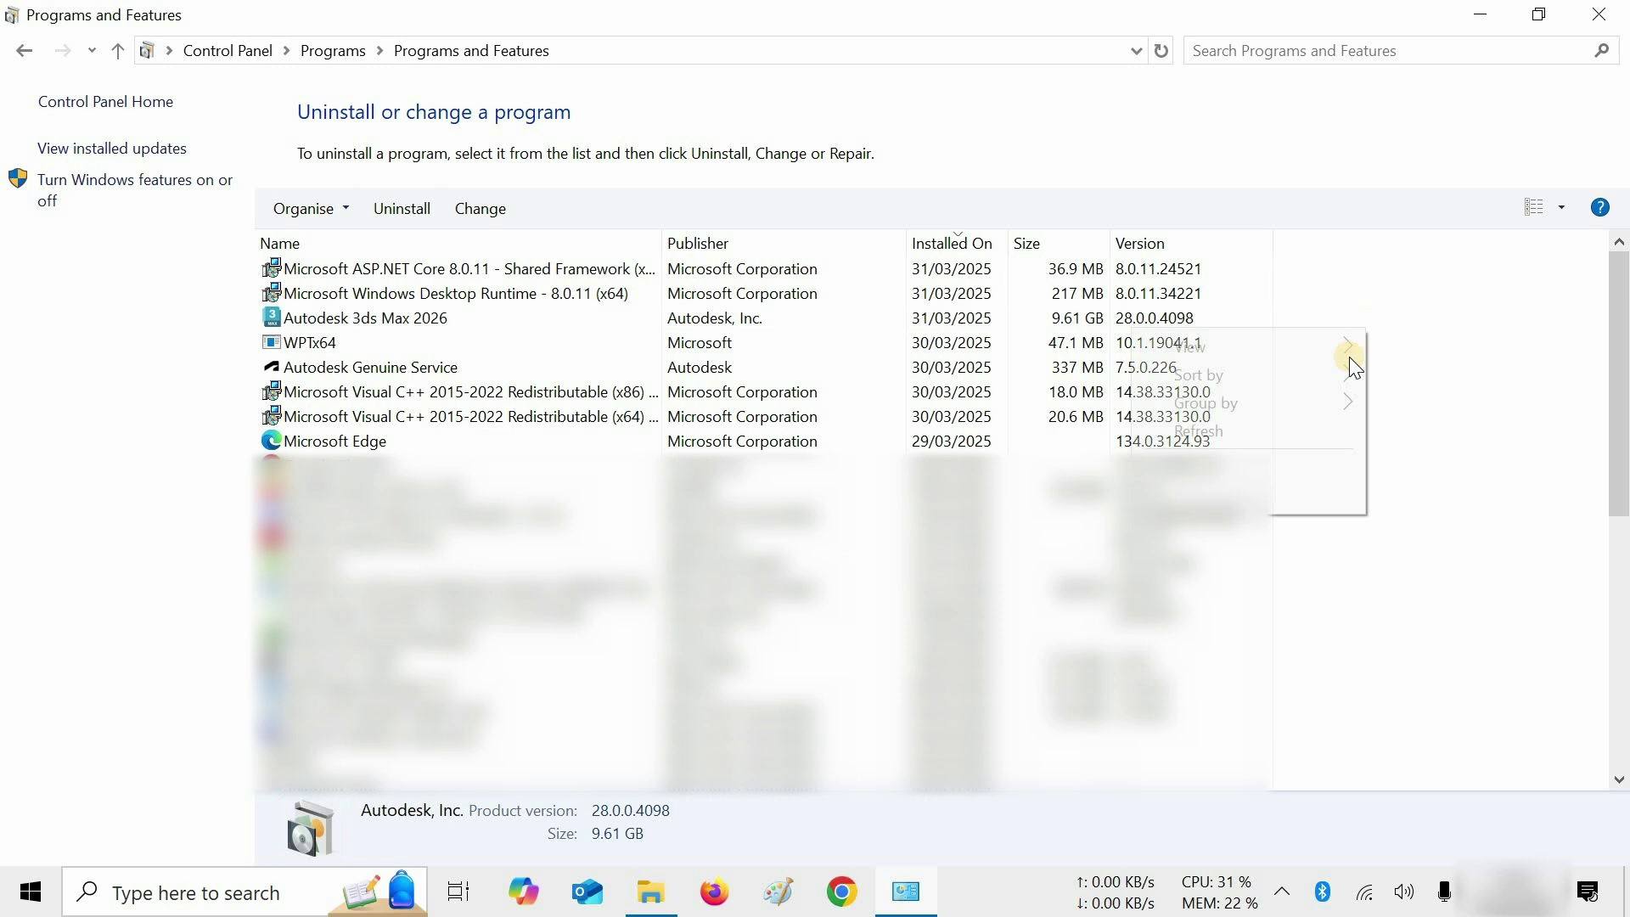
click(1298, 436)
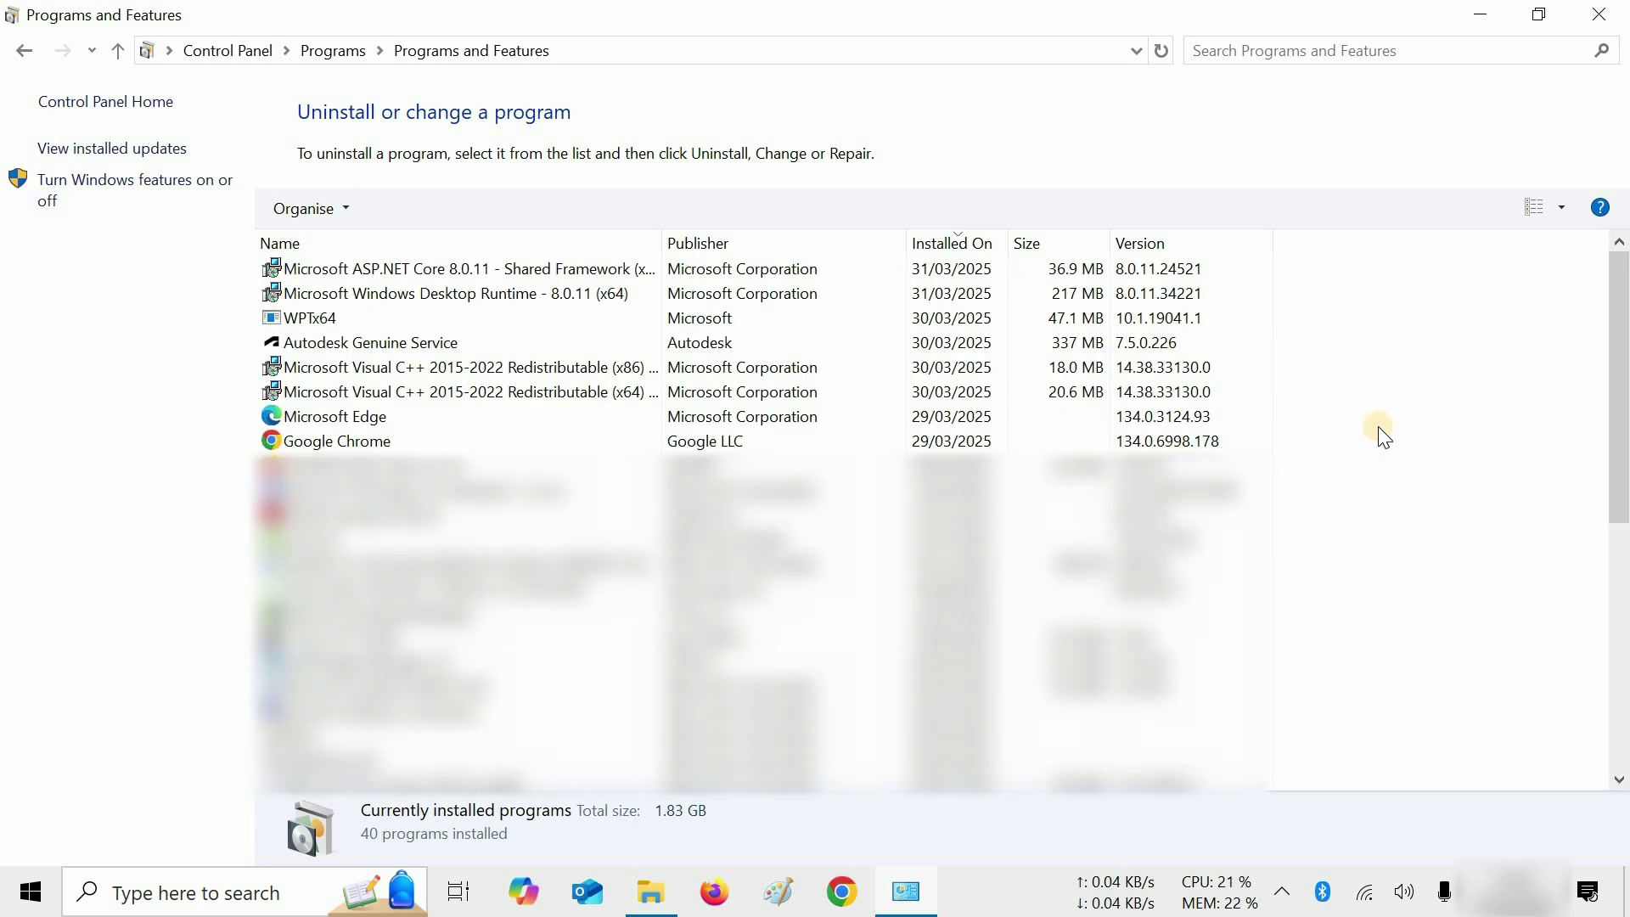